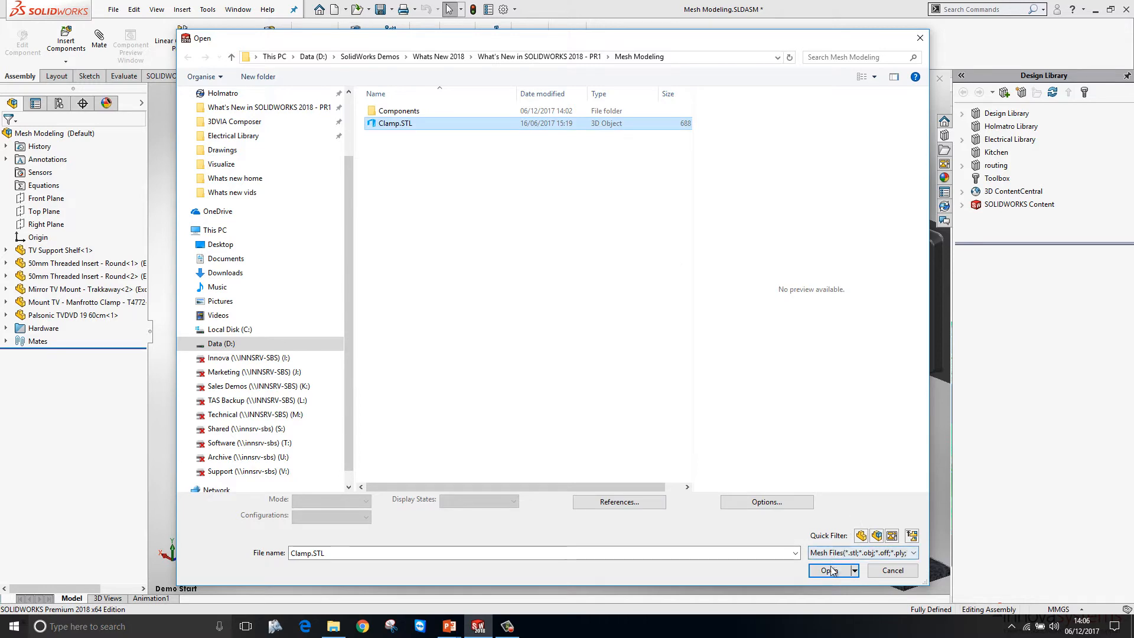
Open the Clamp.STL mesh file as a part.
click(830, 569)
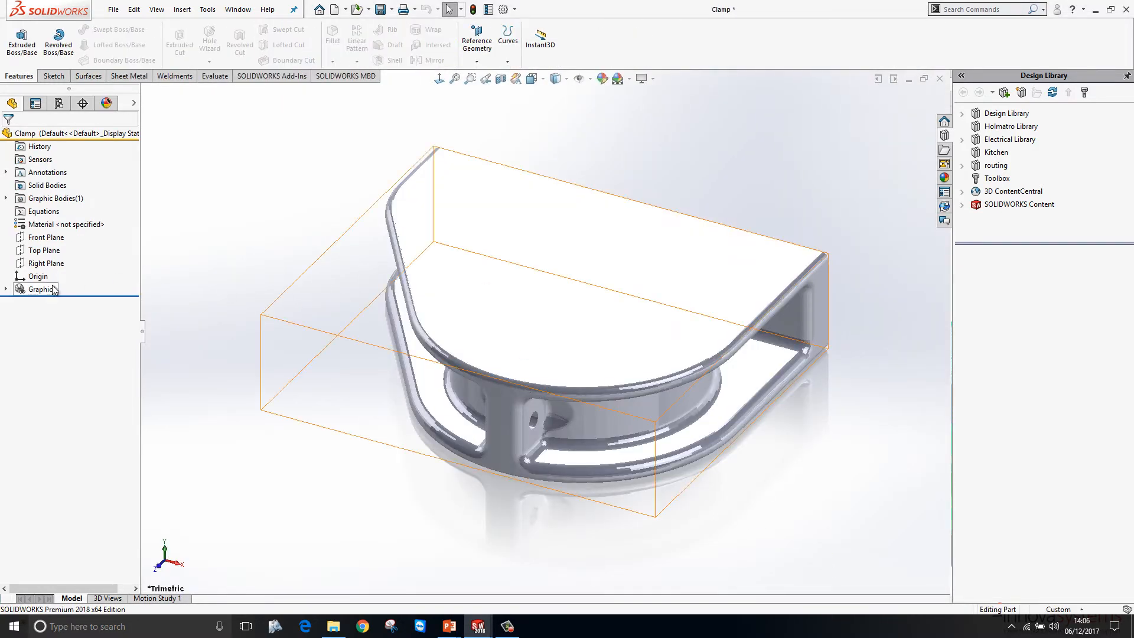
middle_drag(332, 345, 324, 315)
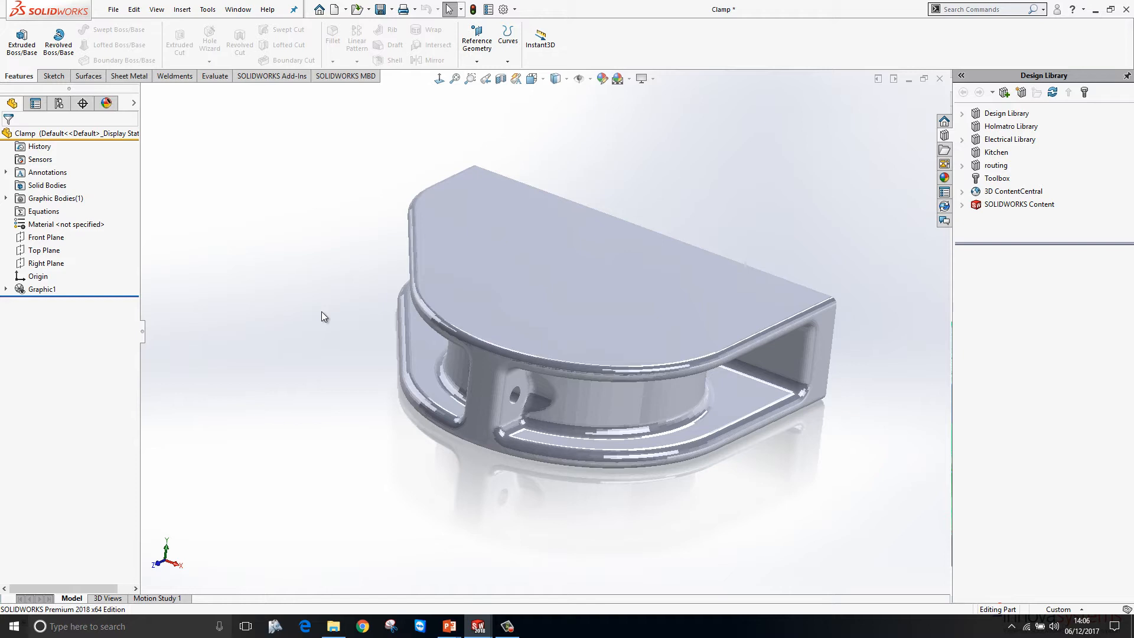
middle_drag(321, 310, 346, 267)
Preview a Front Plane section view of the clamp angled about 84 degrees, and close it without keeping it.
click(501, 79)
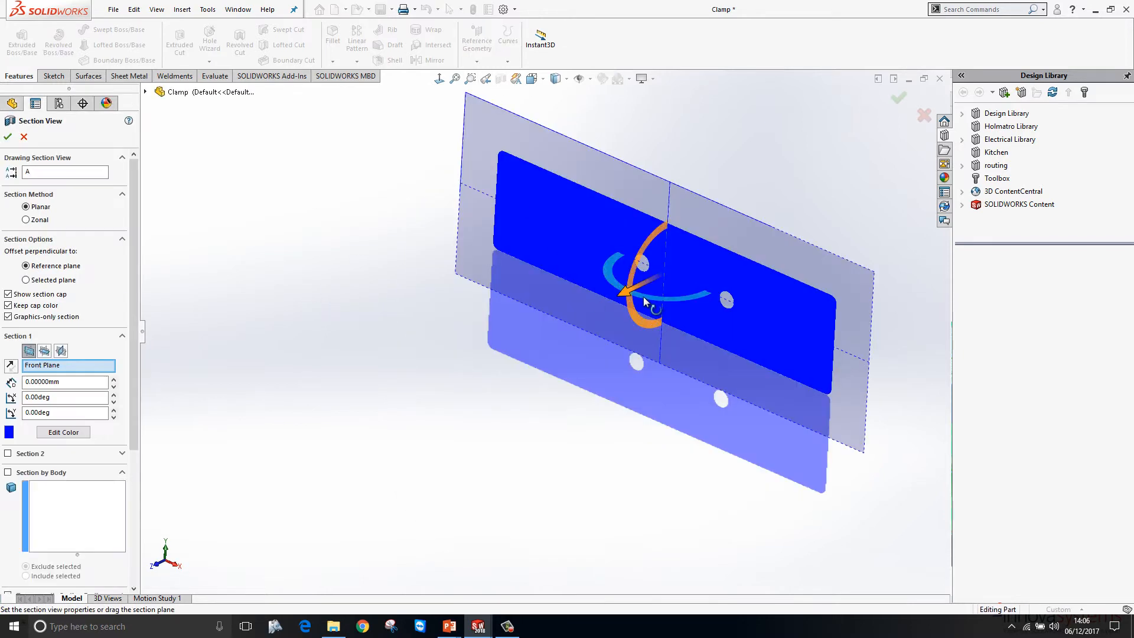
drag(628, 298, 588, 334)
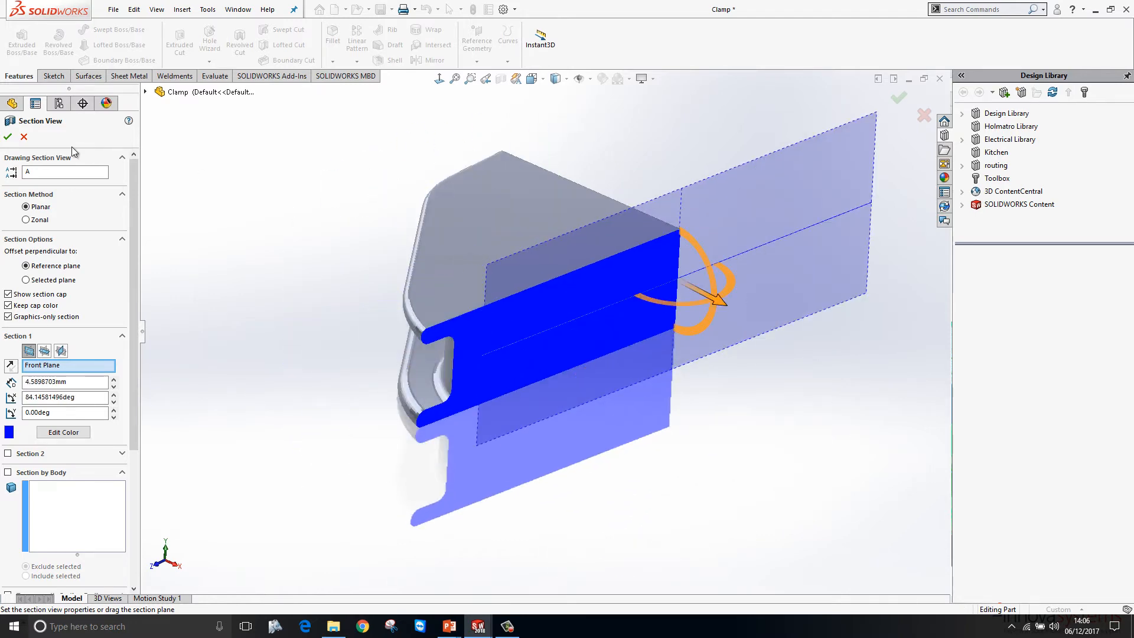
click(23, 136)
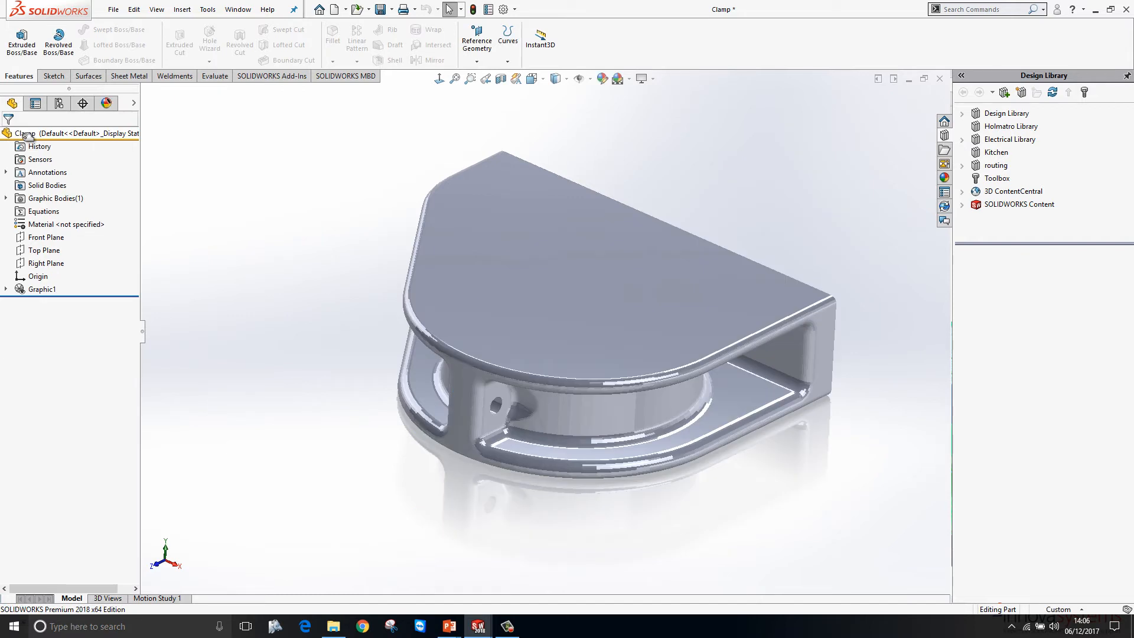
Assign the 1060 Alloy material to the clamp part.
right_click(60, 227)
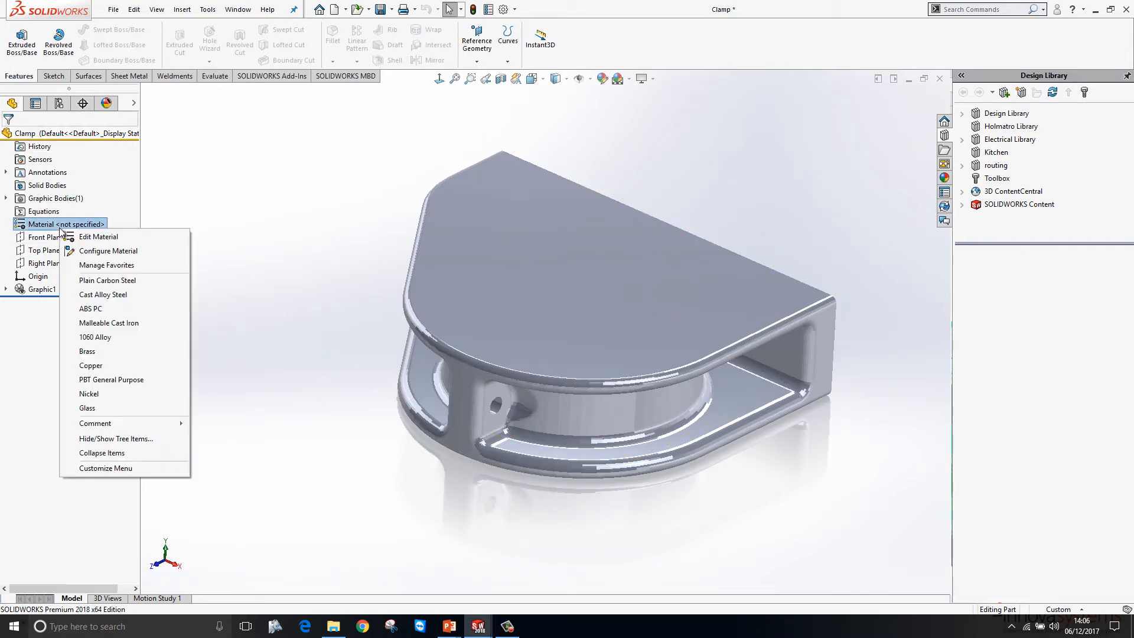
click(98, 337)
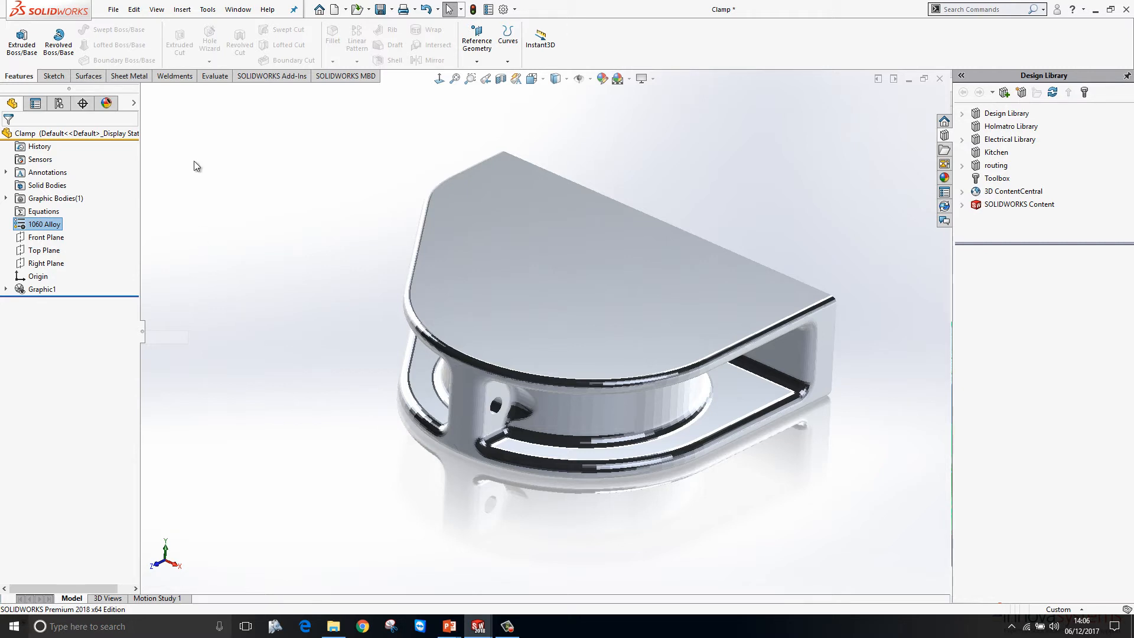
Create a planar Surface From Mesh on the clamp's flat two-hole face, painting its facets with a 0.60 brush and calculating the adjacent ones.
click(87, 75)
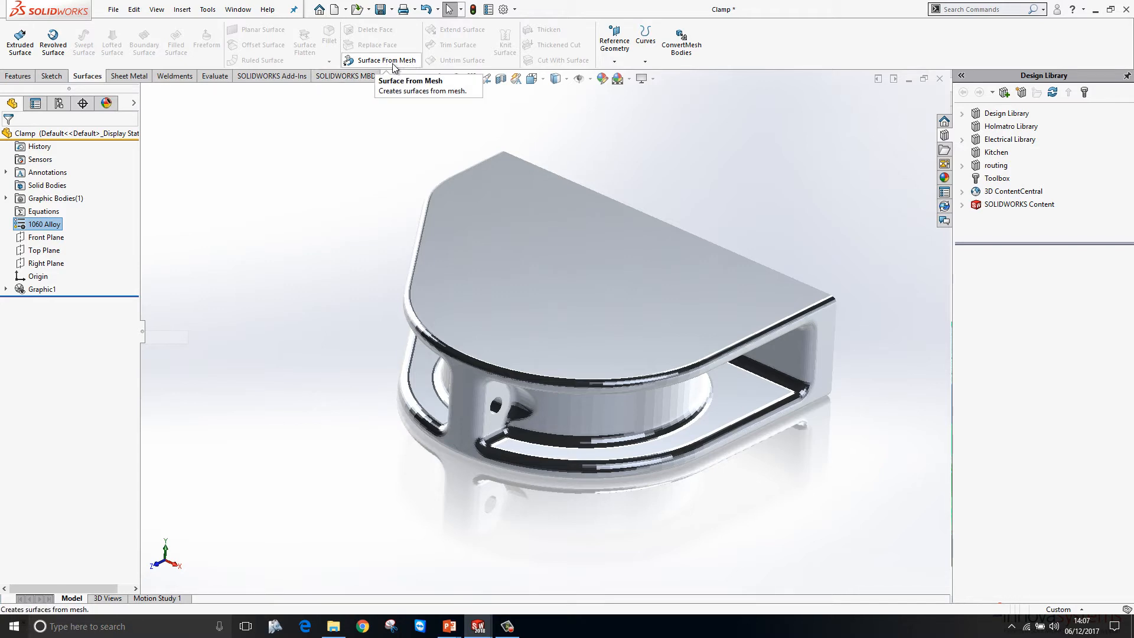
click(392, 65)
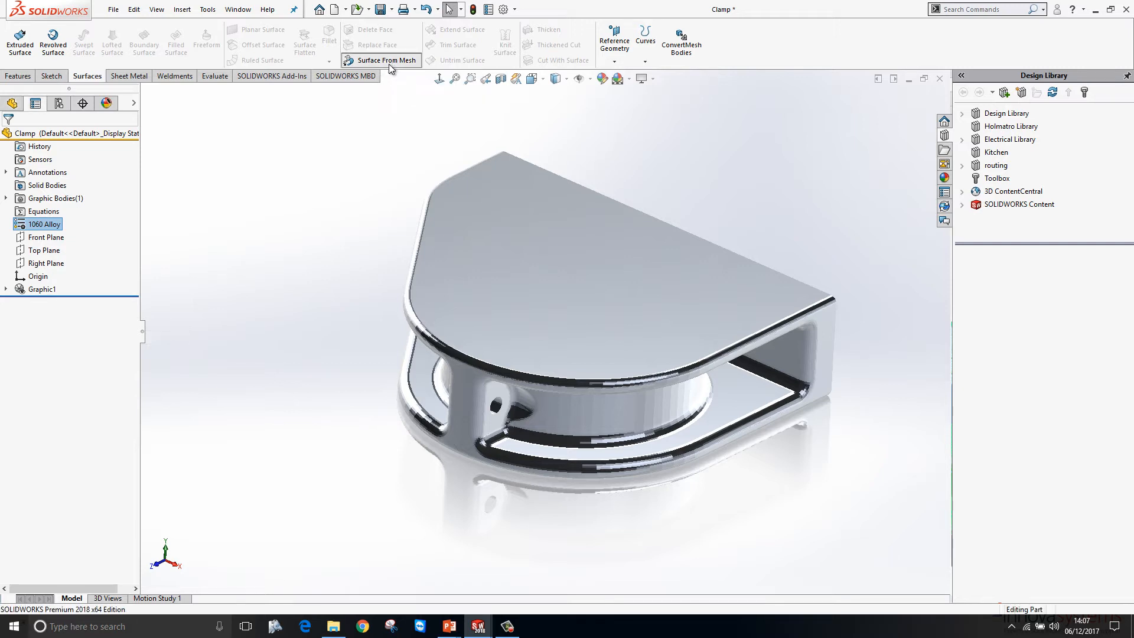
mouse_move(47, 272)
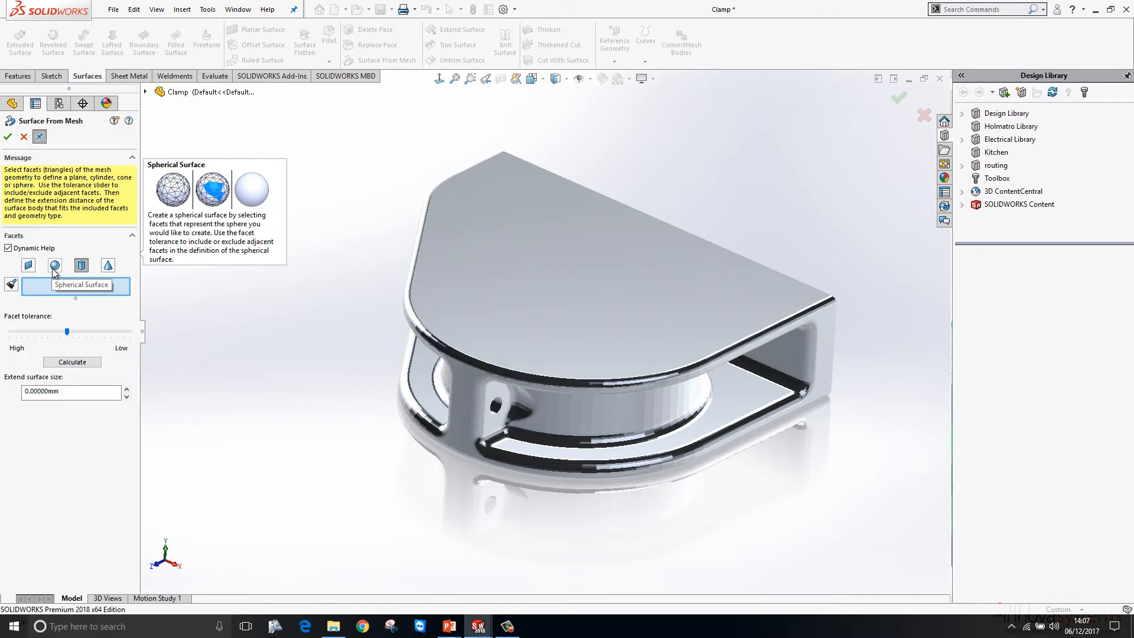
click(84, 276)
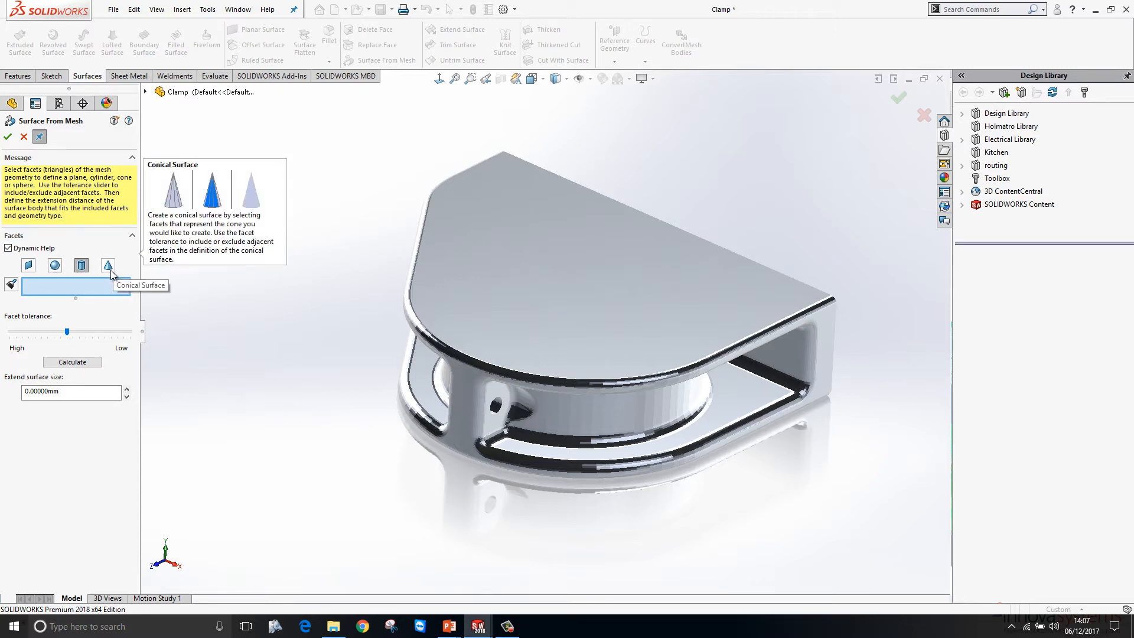
click(28, 266)
mouse_move(310, 296)
middle_down()
mouse_move(127, 296)
mouse_move(133, 349)
middle_up()
click(17, 289)
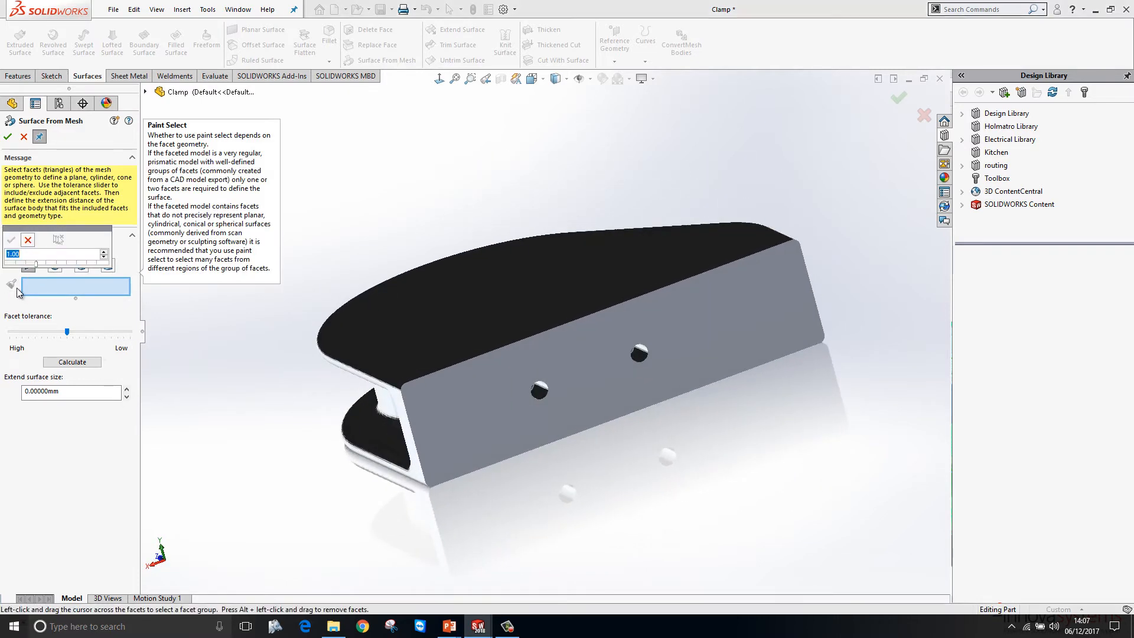
text(0.60)
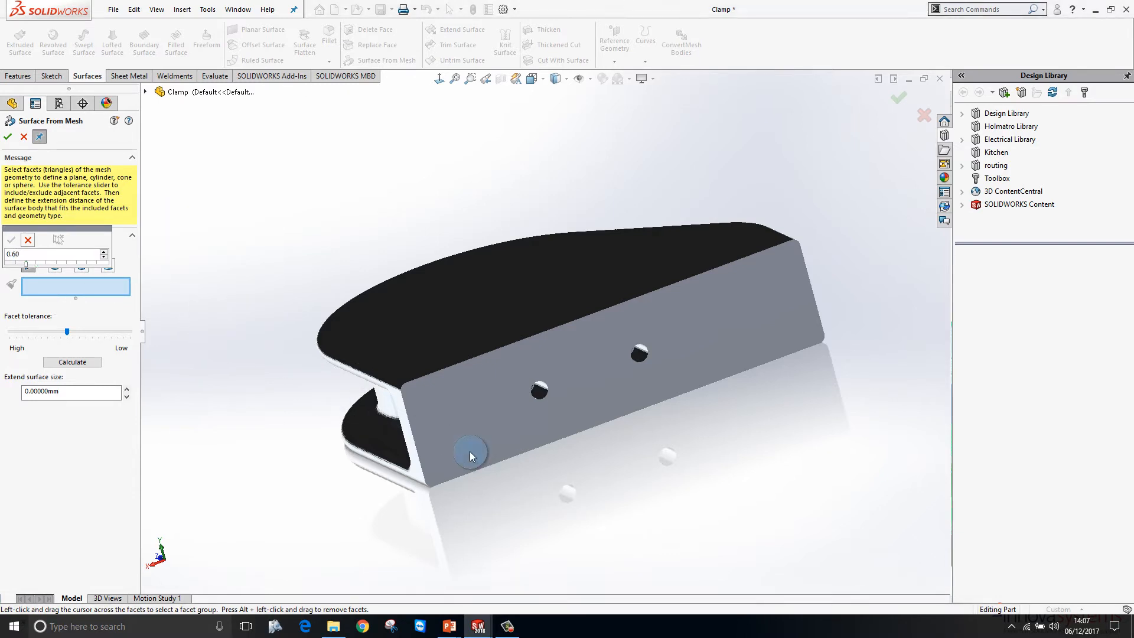
mouse_move(470, 452)
mouse_down()
mouse_move(509, 382)
mouse_move(613, 391)
mouse_up()
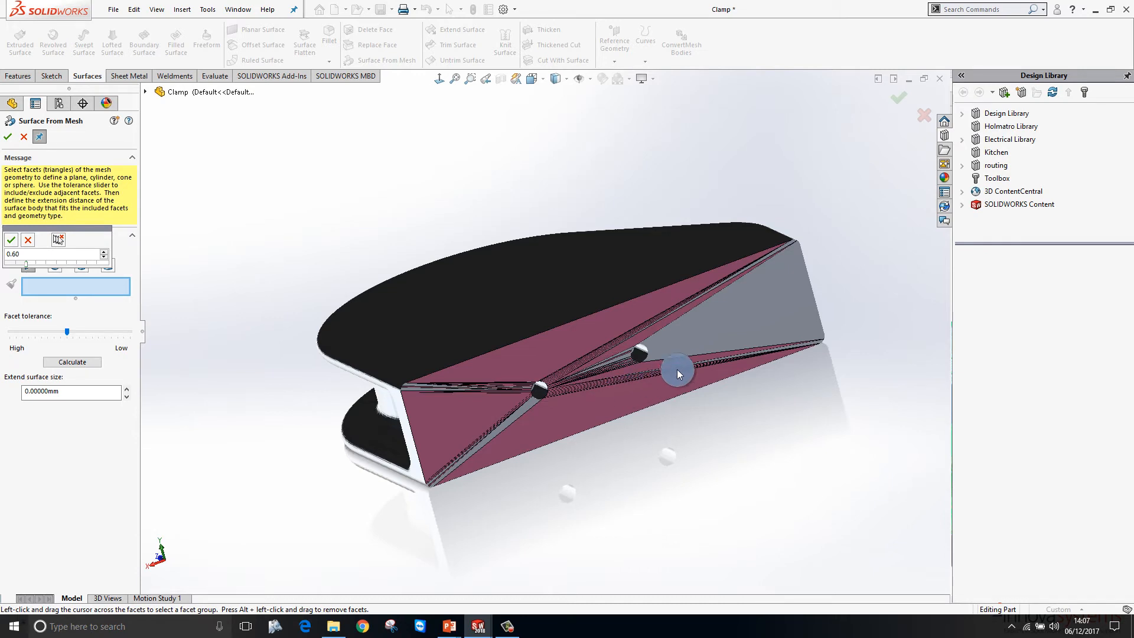
drag(677, 369, 710, 335)
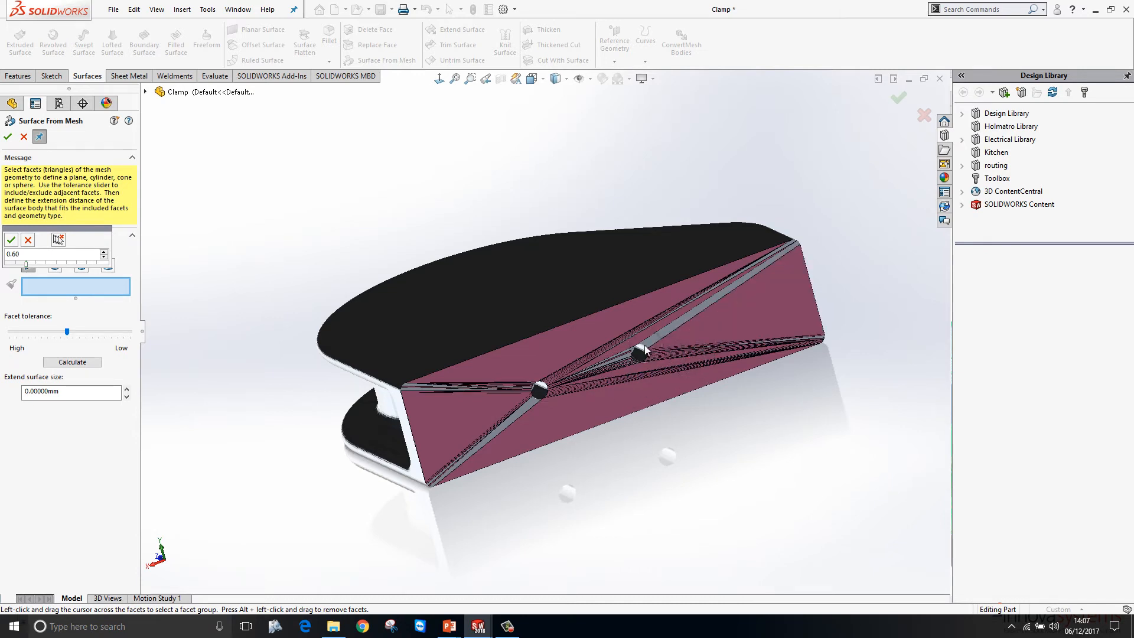
scroll(603, 371, down, 2)
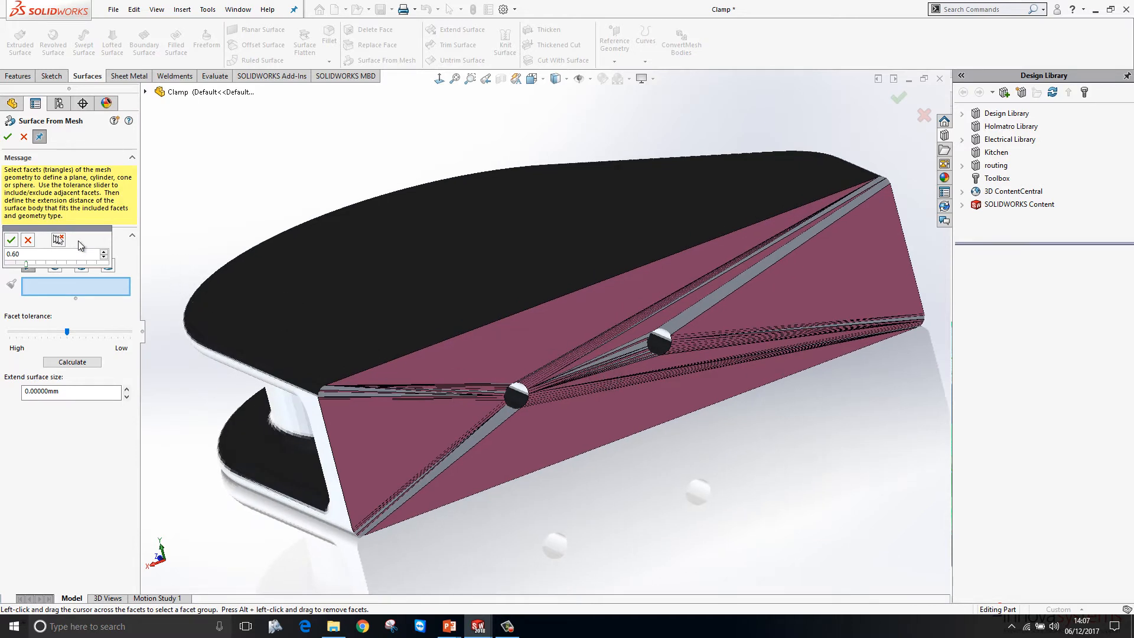
click(11, 239)
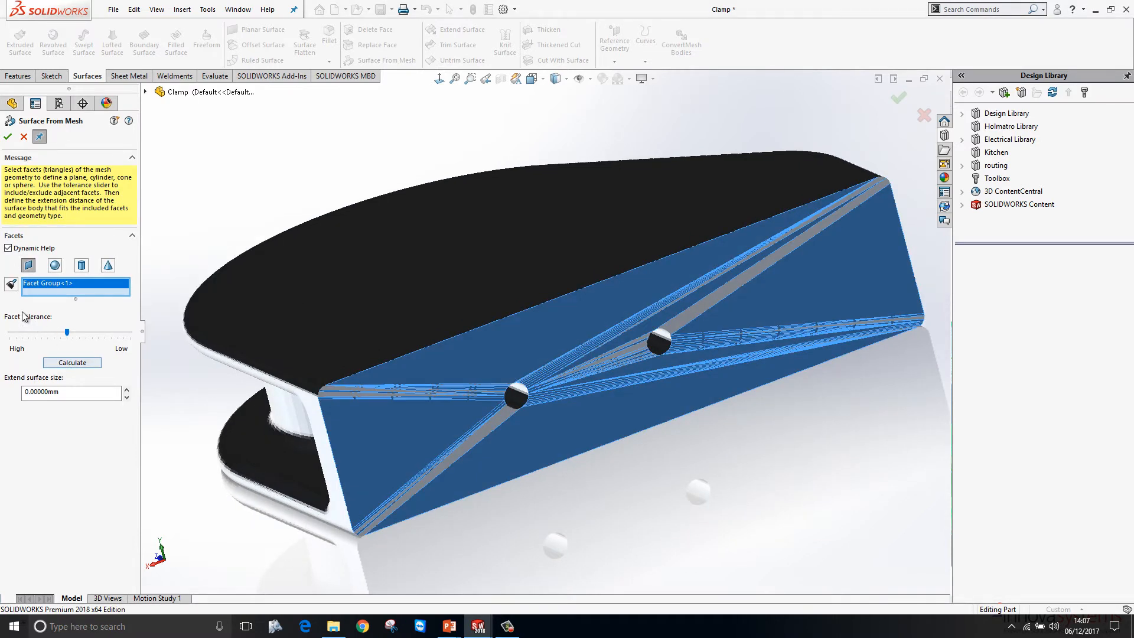
click(79, 363)
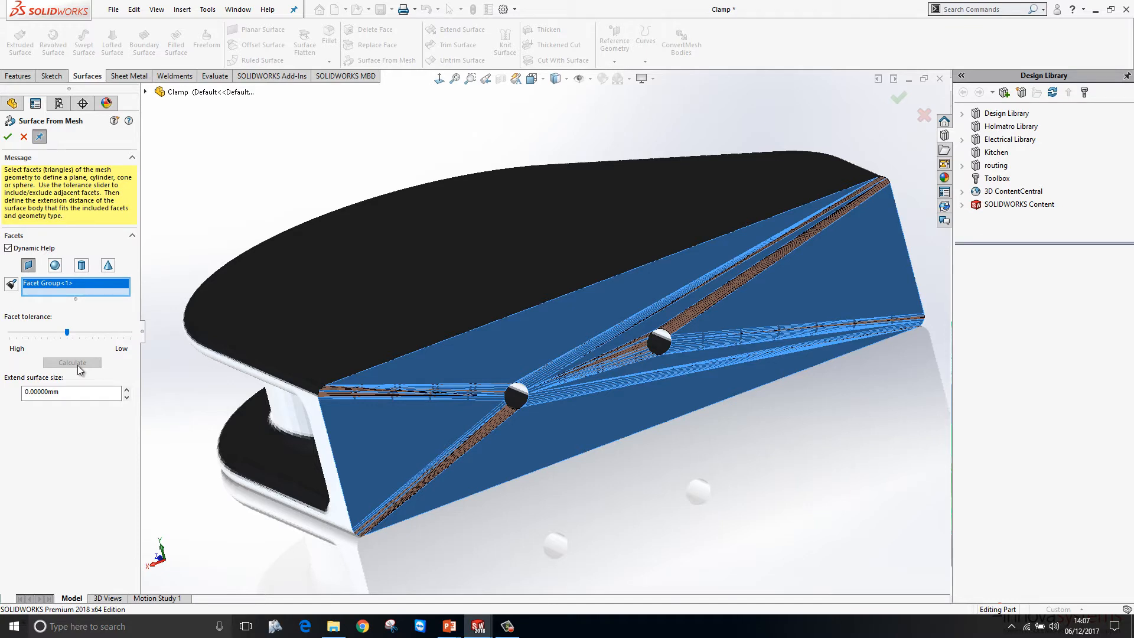
click(8, 137)
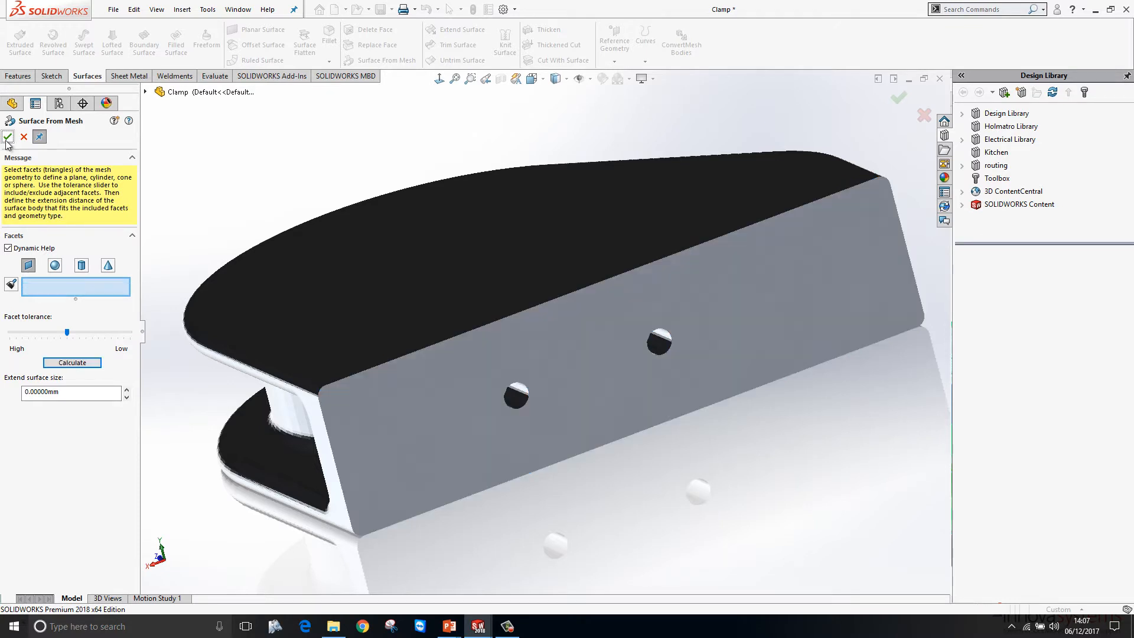
Paint-select the facets inside the left hole of the flat face with the 0.60 brush for a cylindrical Surface From Mesh.
click(82, 267)
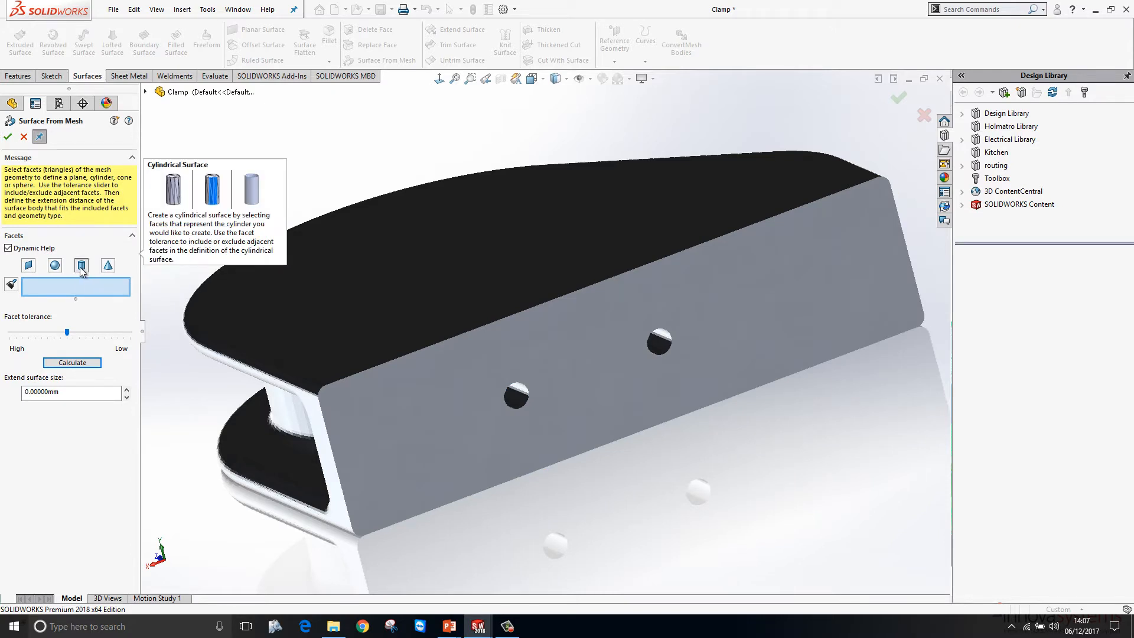
click(11, 284)
scroll(511, 400, down, 10)
mouse_move(491, 327)
mouse_down()
mouse_move(458, 406)
mouse_move(406, 417)
mouse_up()
middle_drag(406, 416, 425, 299)
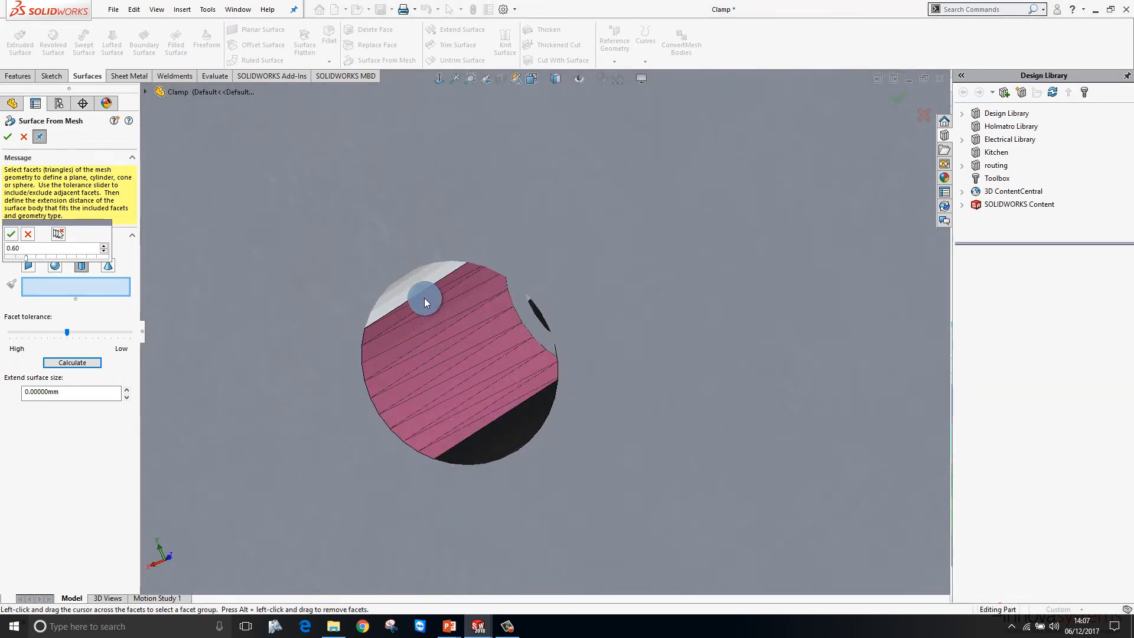
scroll(461, 359, up, 4)
middle_drag(461, 359, 503, 372)
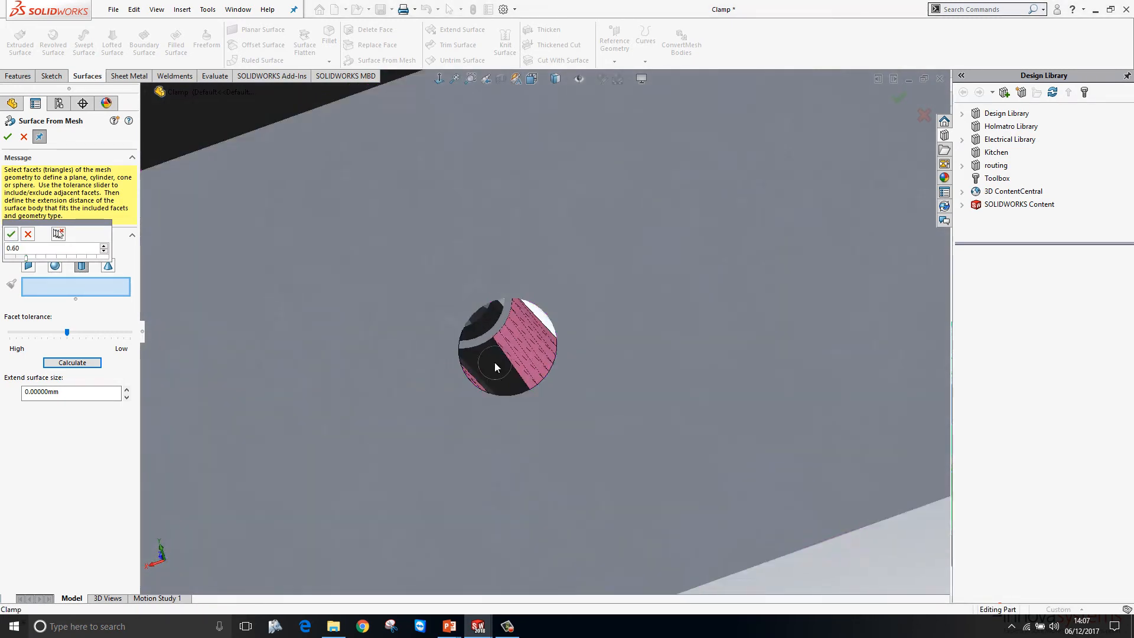
click(11, 234)
Calculate the hole's remaining facets, create the cylindrical surface and finish the Surface From Mesh command.
click(74, 362)
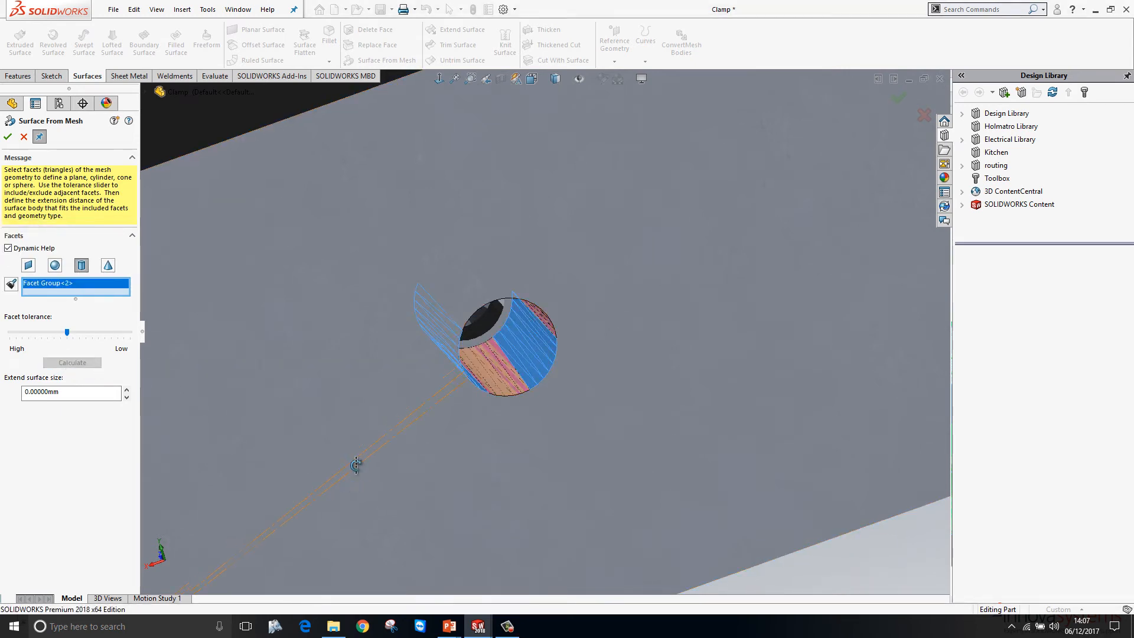
middle_drag(354, 463, 330, 398)
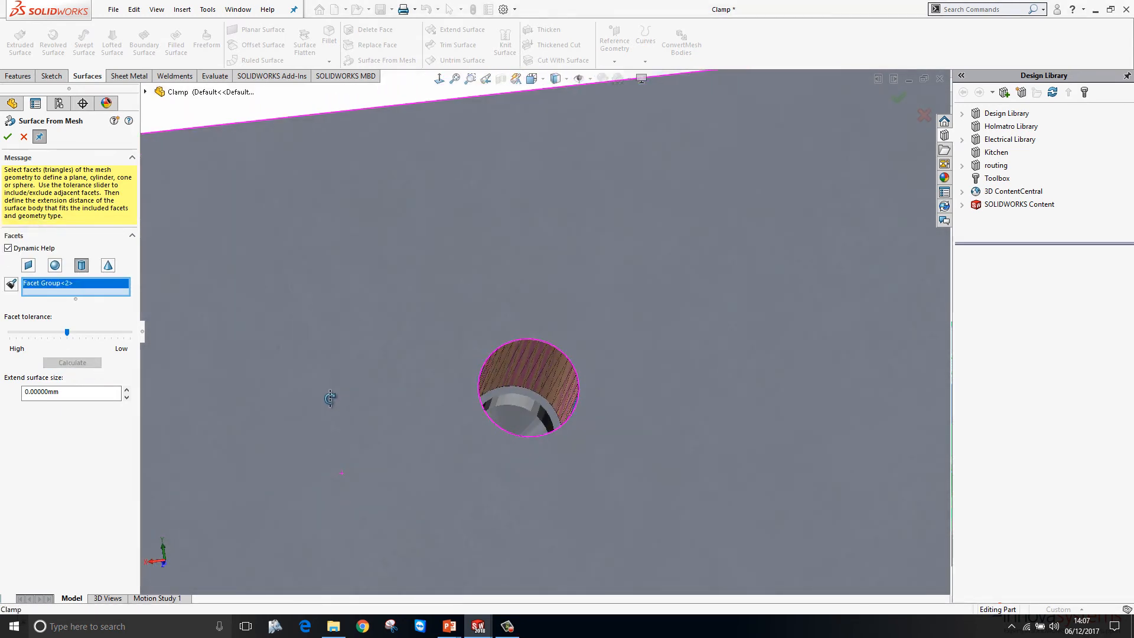
click(8, 137)
scroll(406, 372, up, 6)
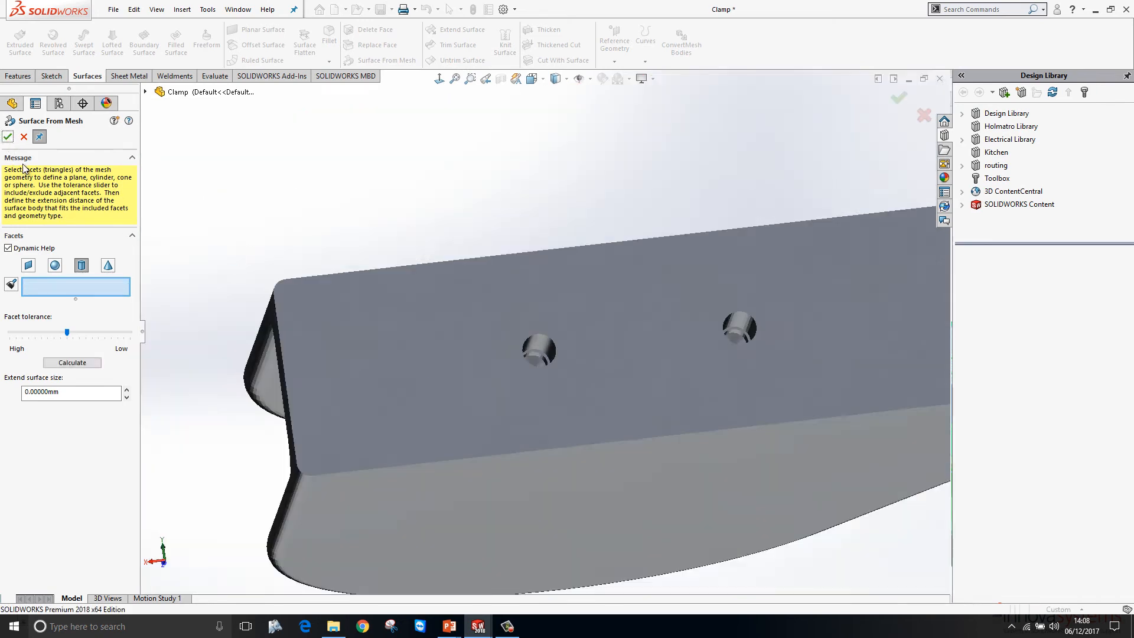
click(11, 138)
scroll(236, 221, up, 3)
middle_drag(309, 299, 337, 342)
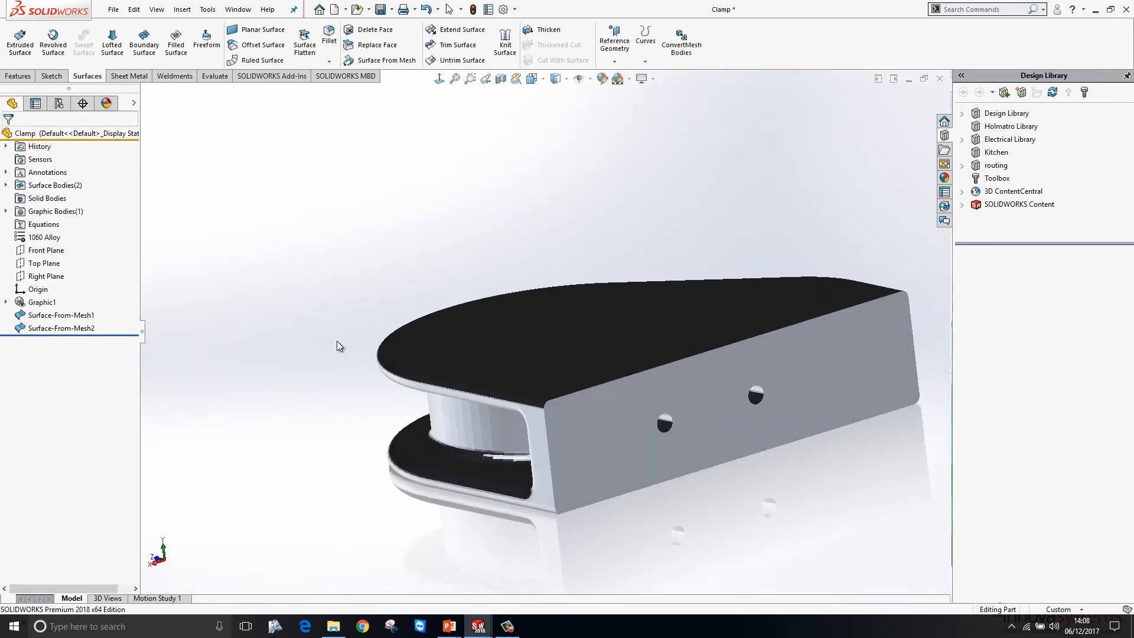
Hide the clamp's graphic body and examine the planar and cylindrical surface bodies on their own.
click(6, 211)
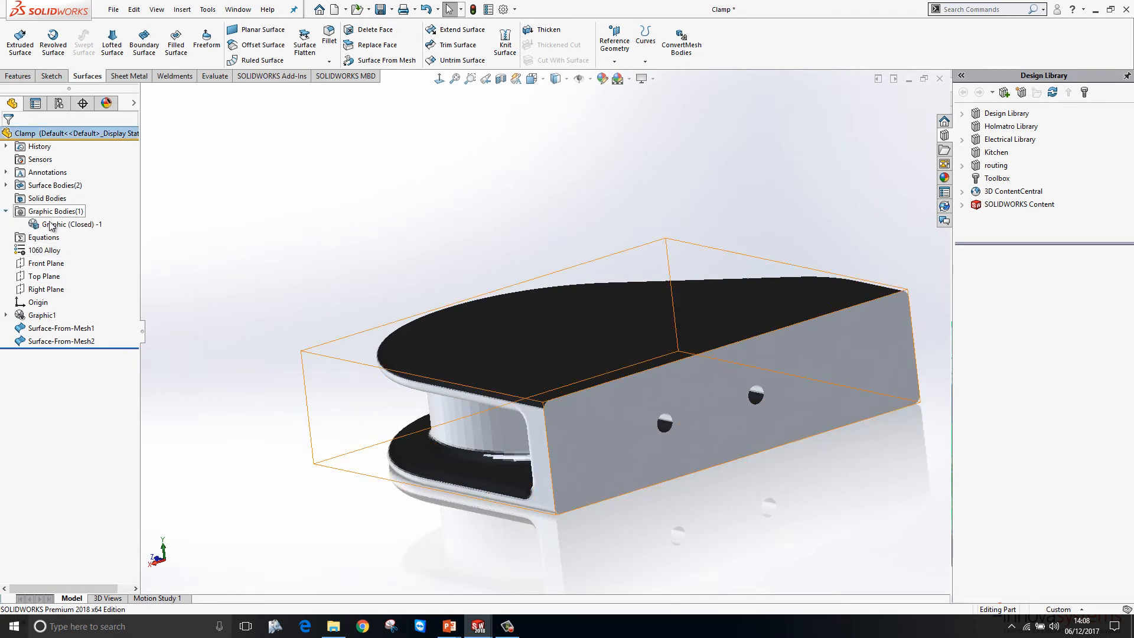
right_click(57, 224)
click(72, 206)
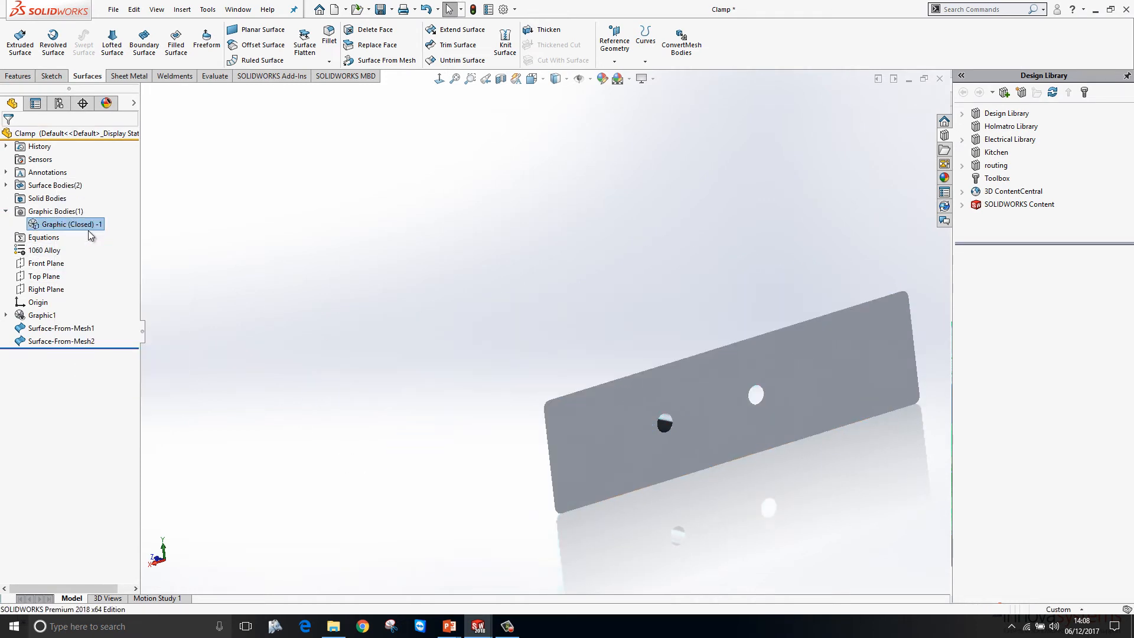
middle_drag(474, 345, 734, 413)
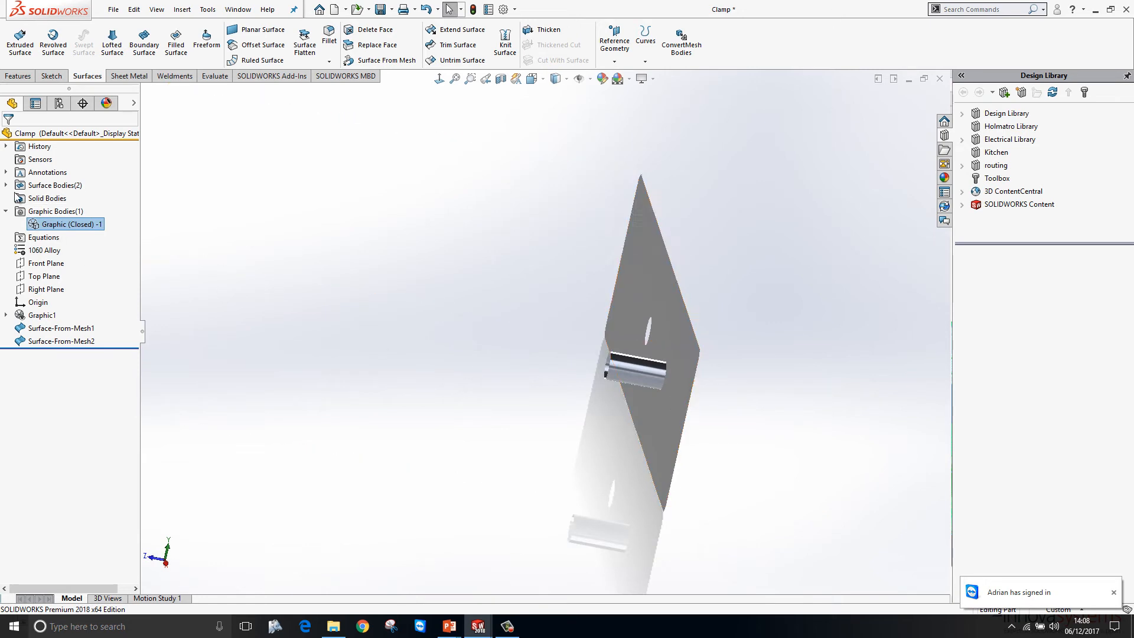
click(6, 186)
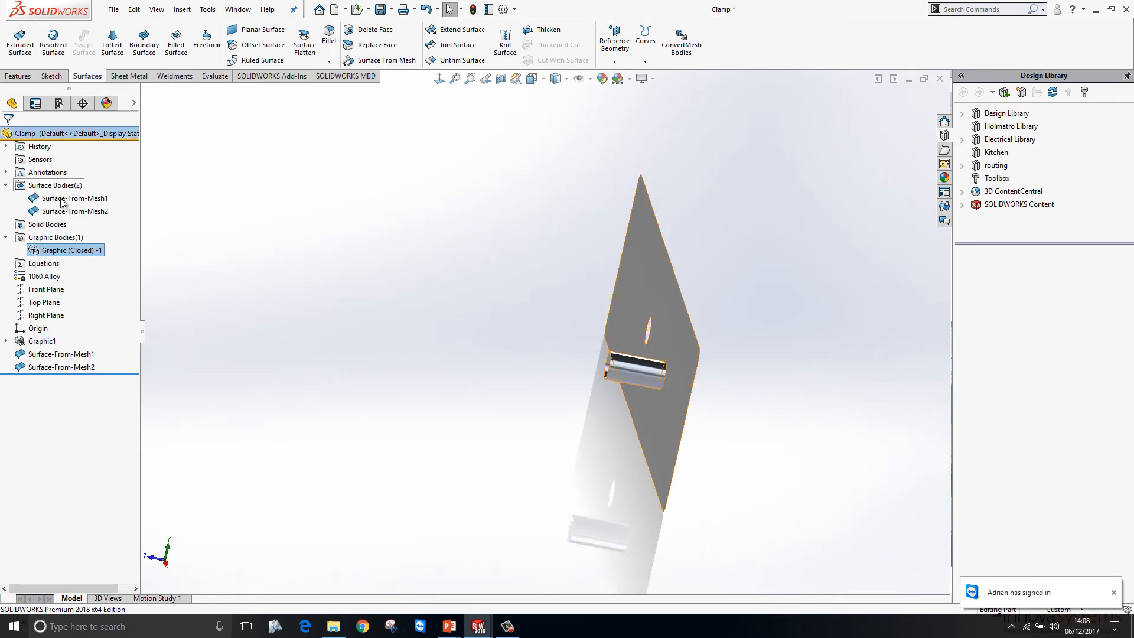
click(5, 186)
Show the clamp's graphic body again.
right_click(41, 224)
click(62, 229)
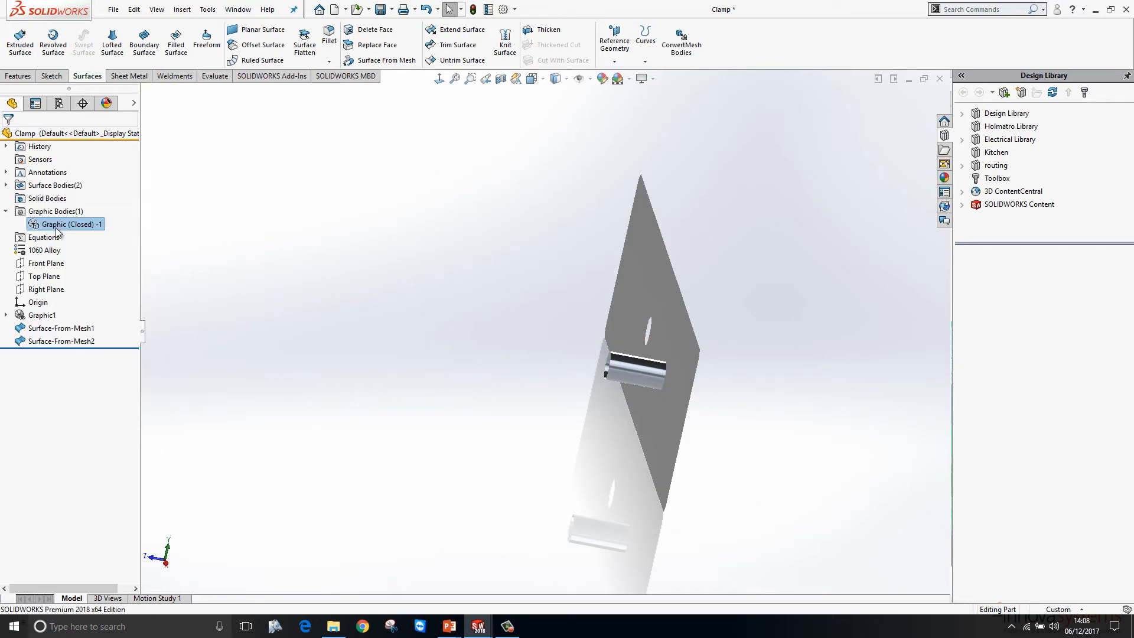
click(797, 426)
scroll(763, 421, up, 3)
middle_drag(729, 418, 731, 3)
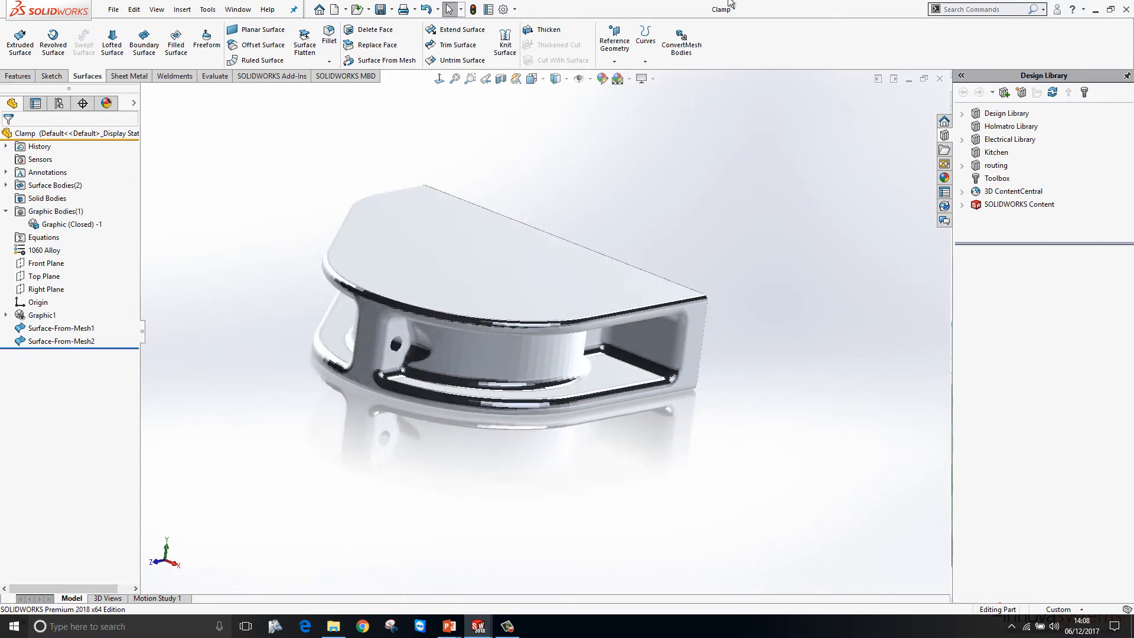
Convert the clamp's graphic body to a mesh body without grouping facets into faces.
click(685, 47)
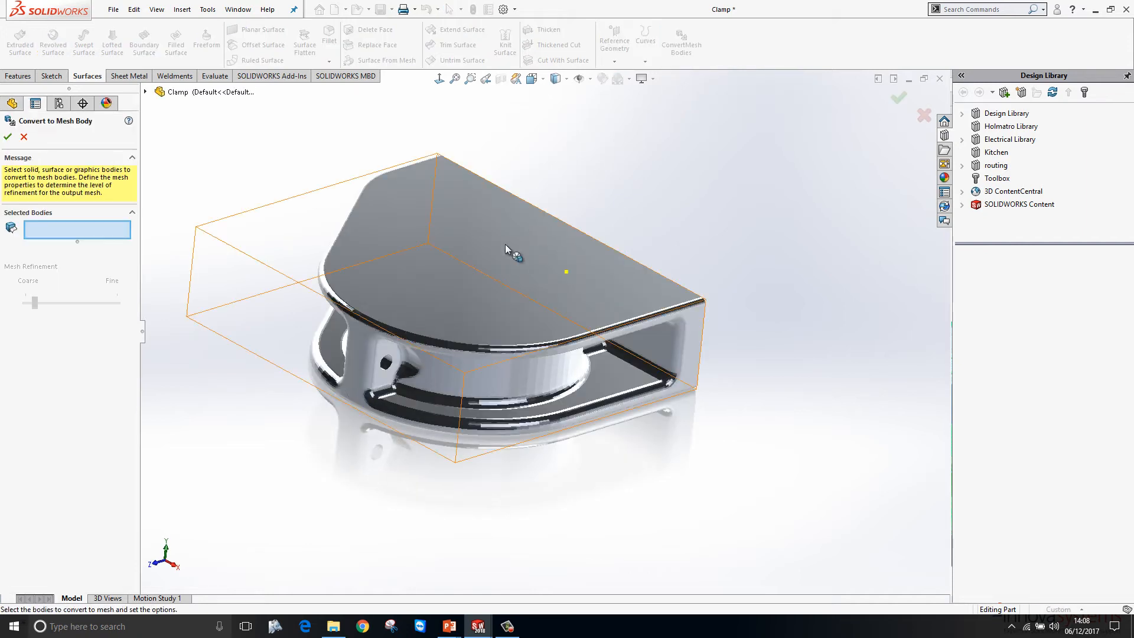
click(506, 243)
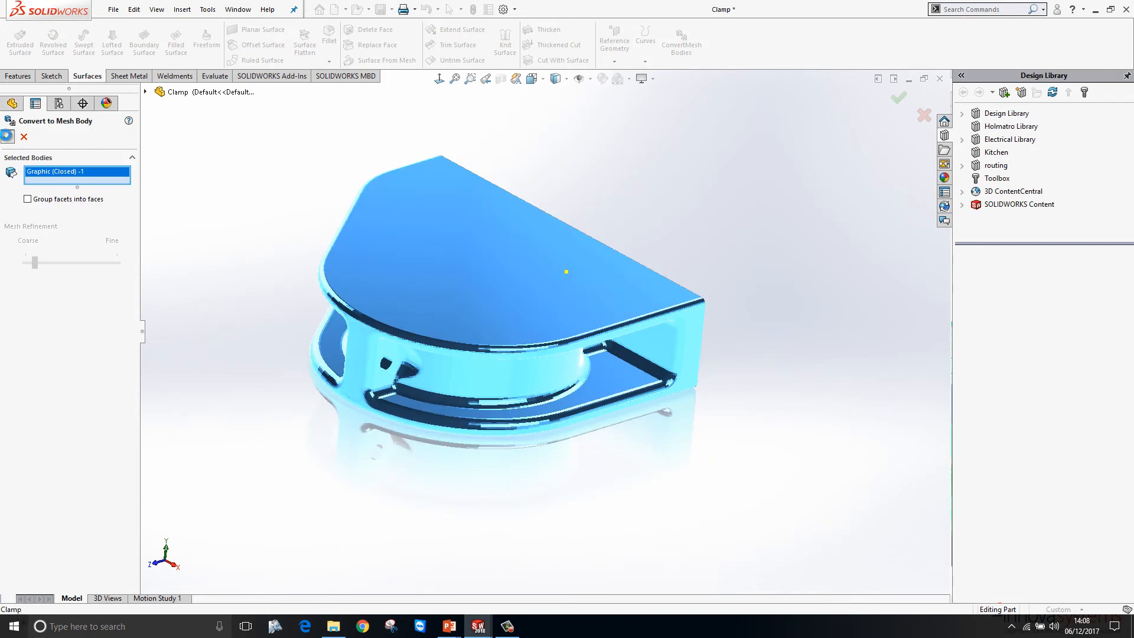
click(8, 136)
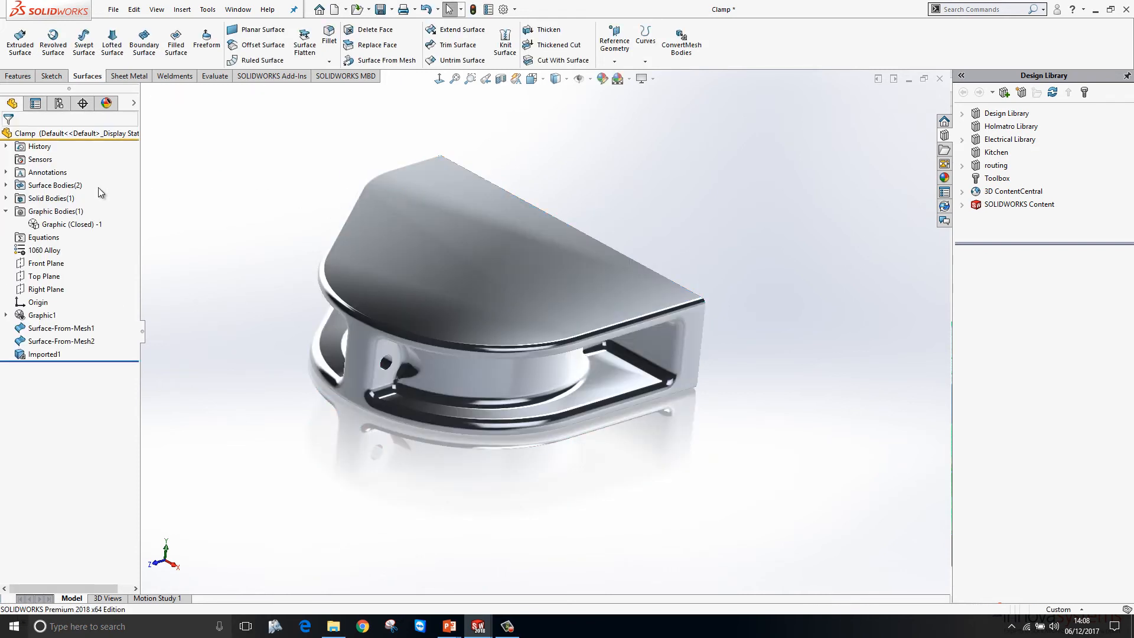
Examine the clamp's converted mesh body among the solid bodies and from a higher view.
click(7, 199)
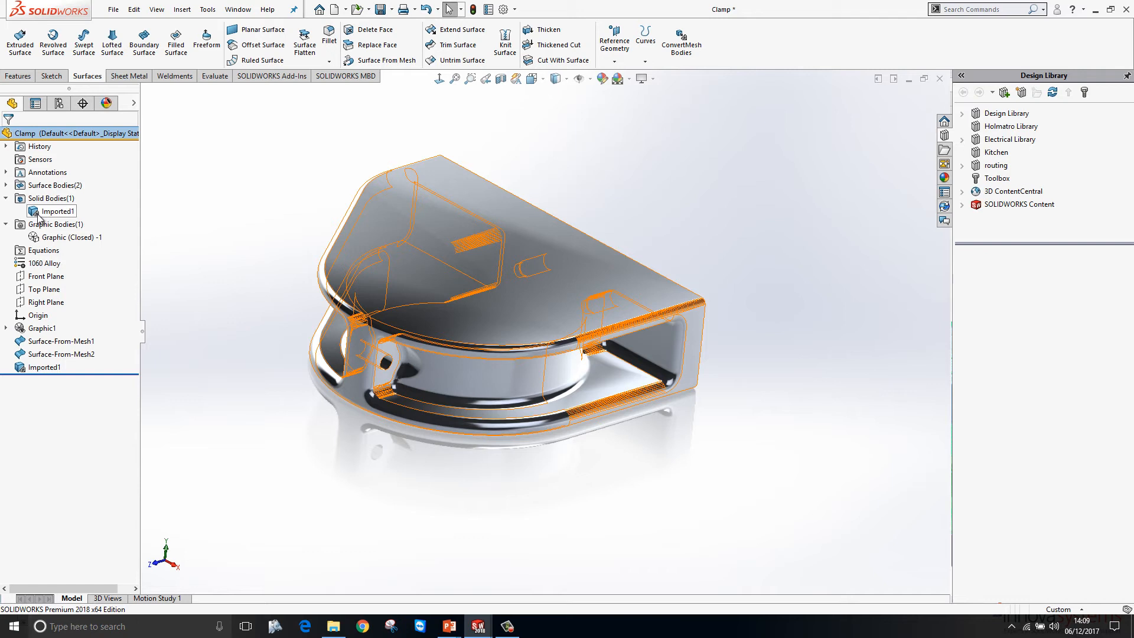
click(6, 198)
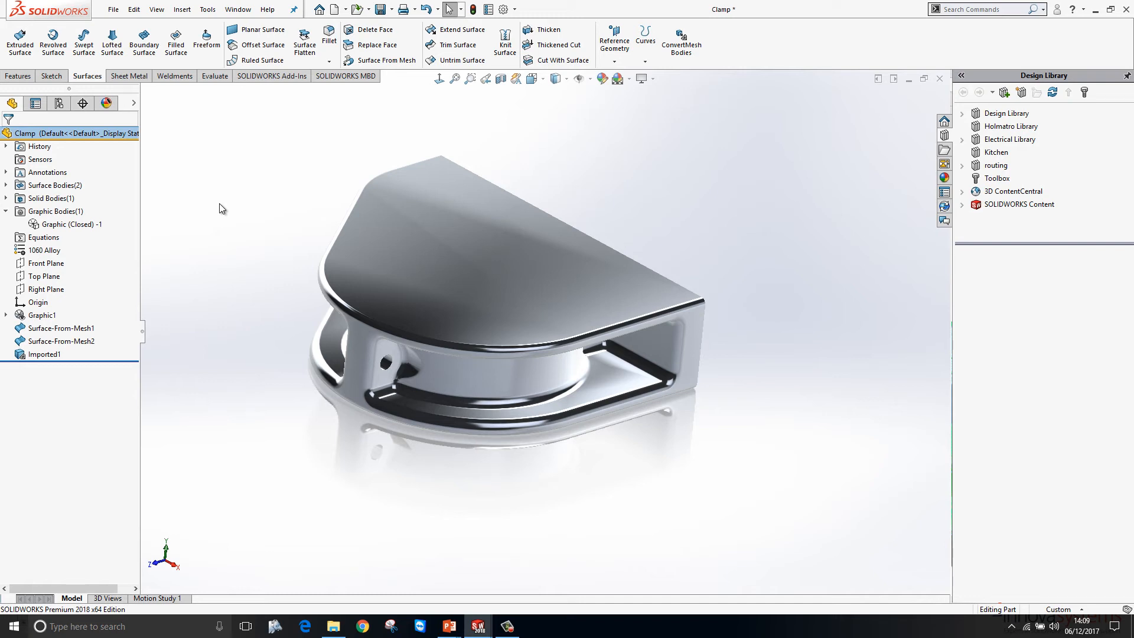
middle_drag(219, 204, 243, 129)
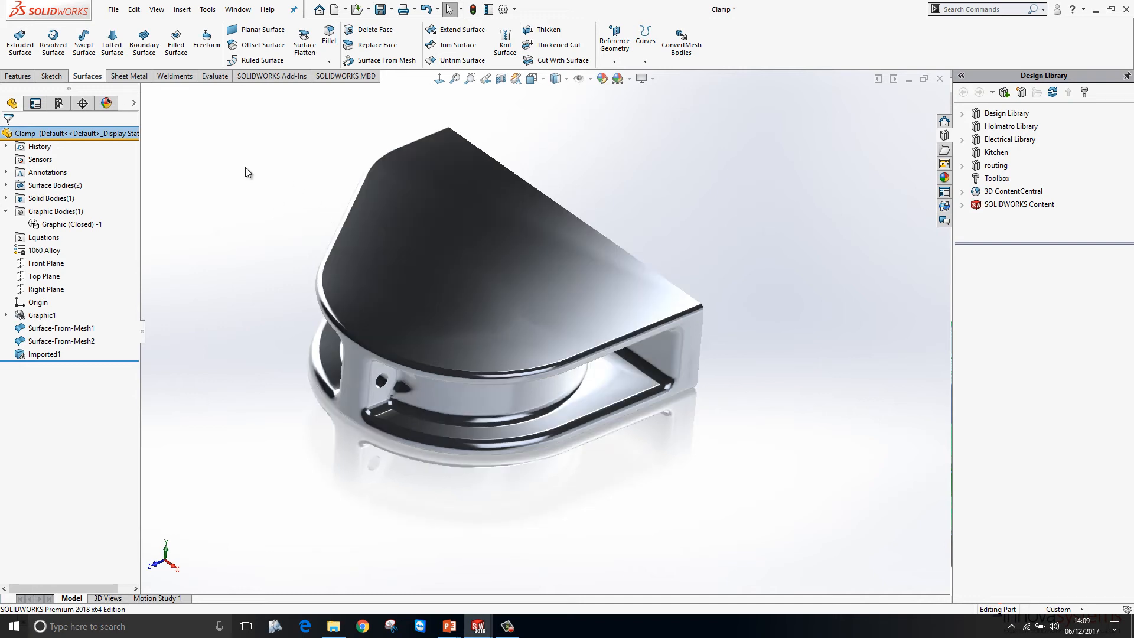
Start a sketch on the Top Plane and switch the display style to Hidden Lines Visible.
click(18, 75)
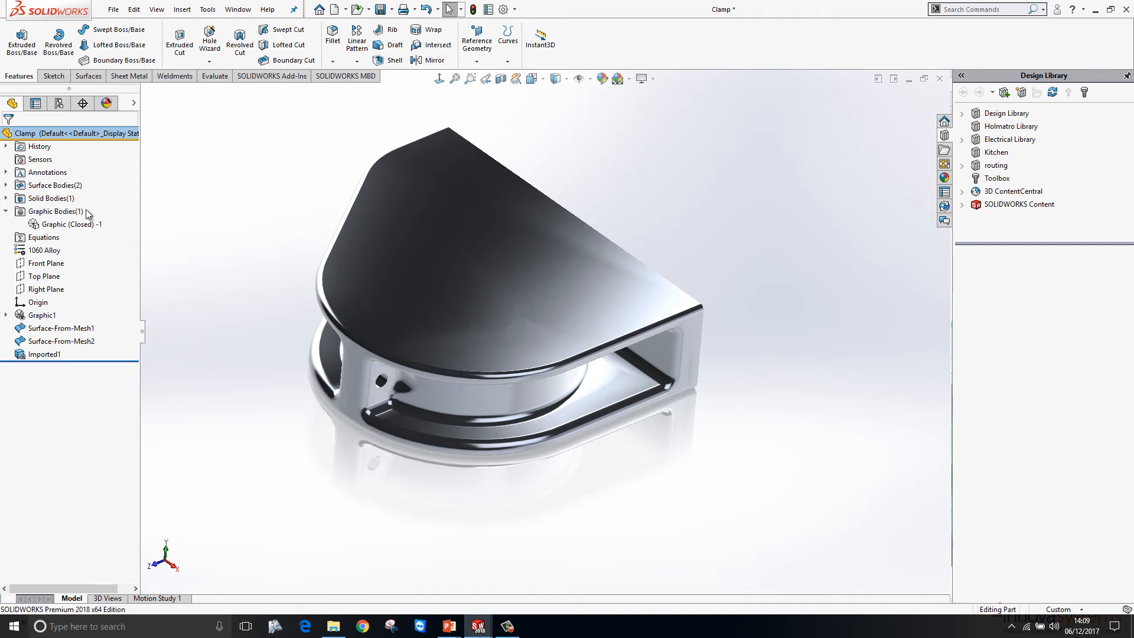
click(6, 211)
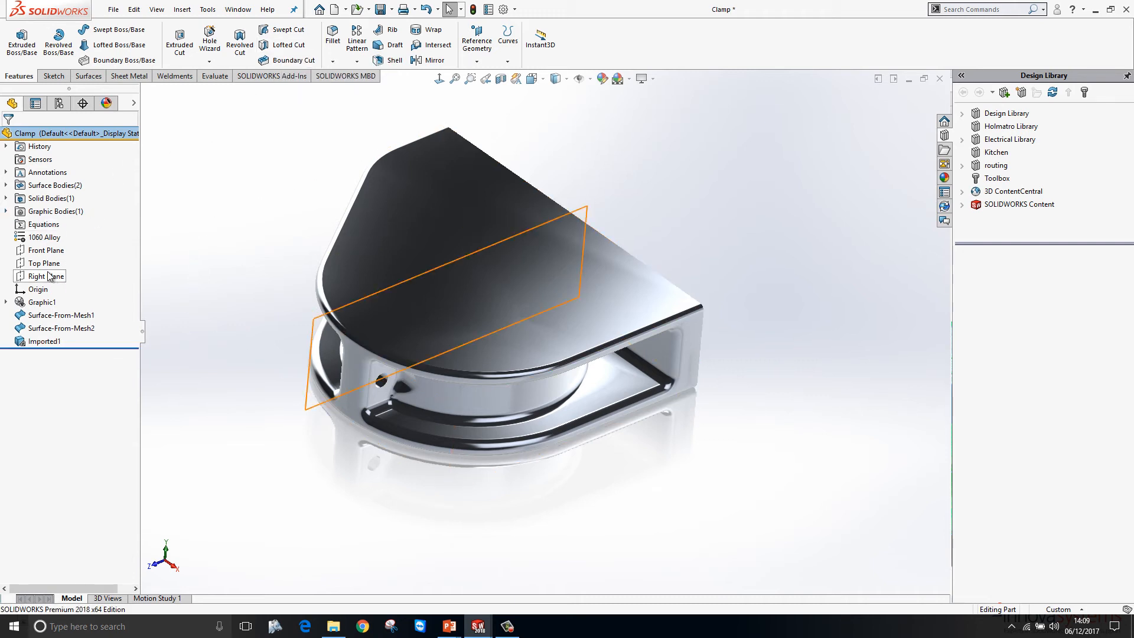
right_click(50, 267)
click(61, 247)
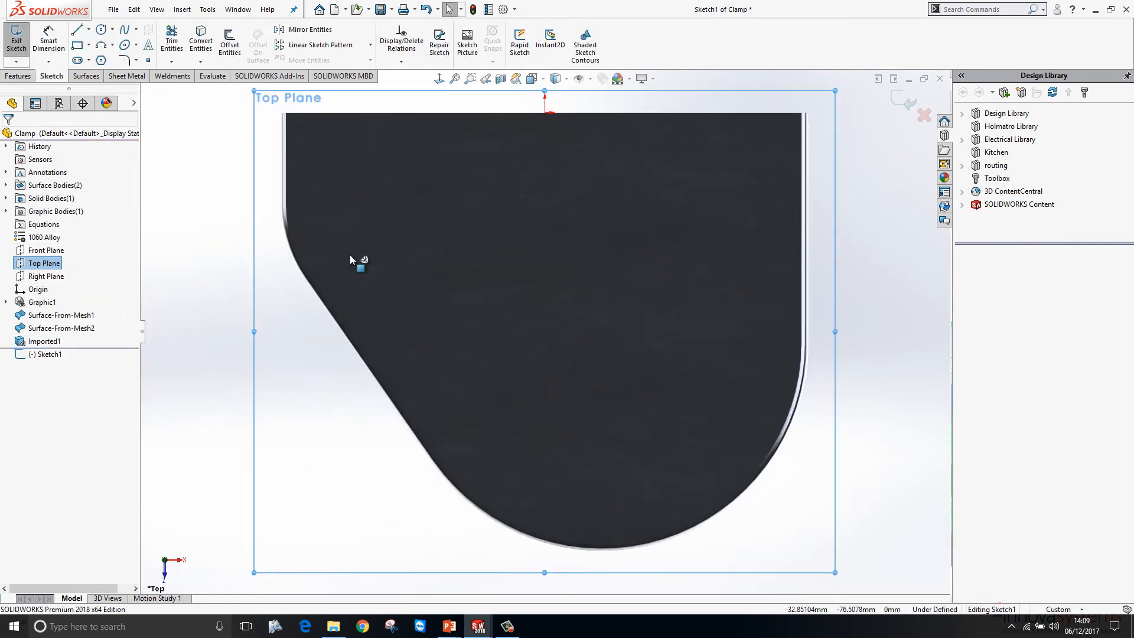
click(565, 80)
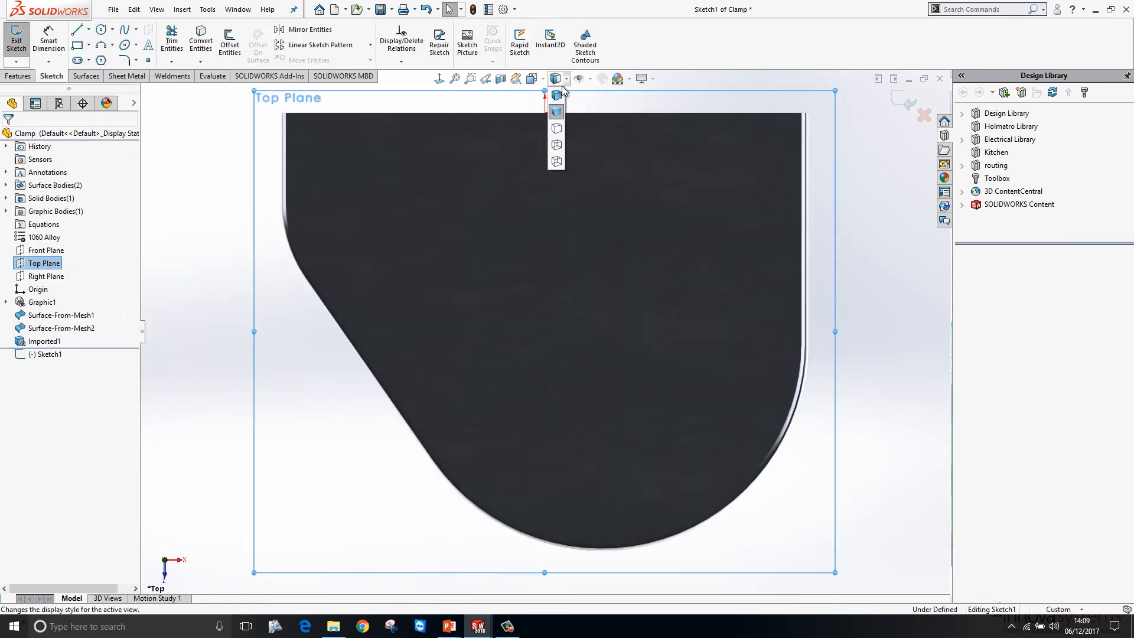
click(556, 162)
key(f)
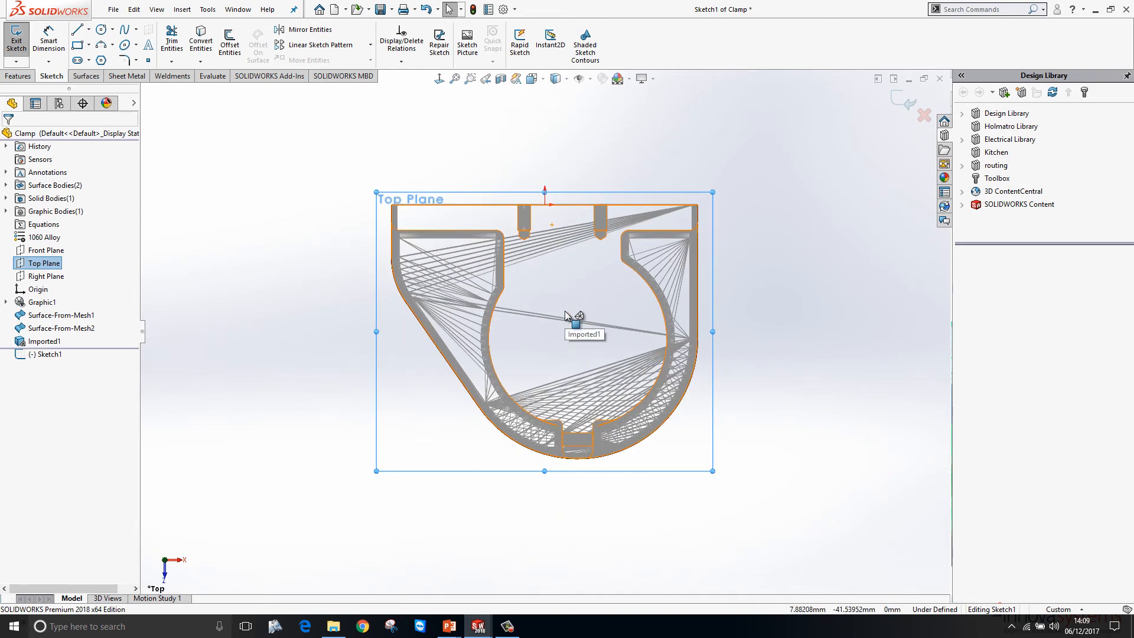
Sketch a three-point perimeter circle of about 34.9 mm radius along the clamp's inner round wall.
key(s)
click(725, 325)
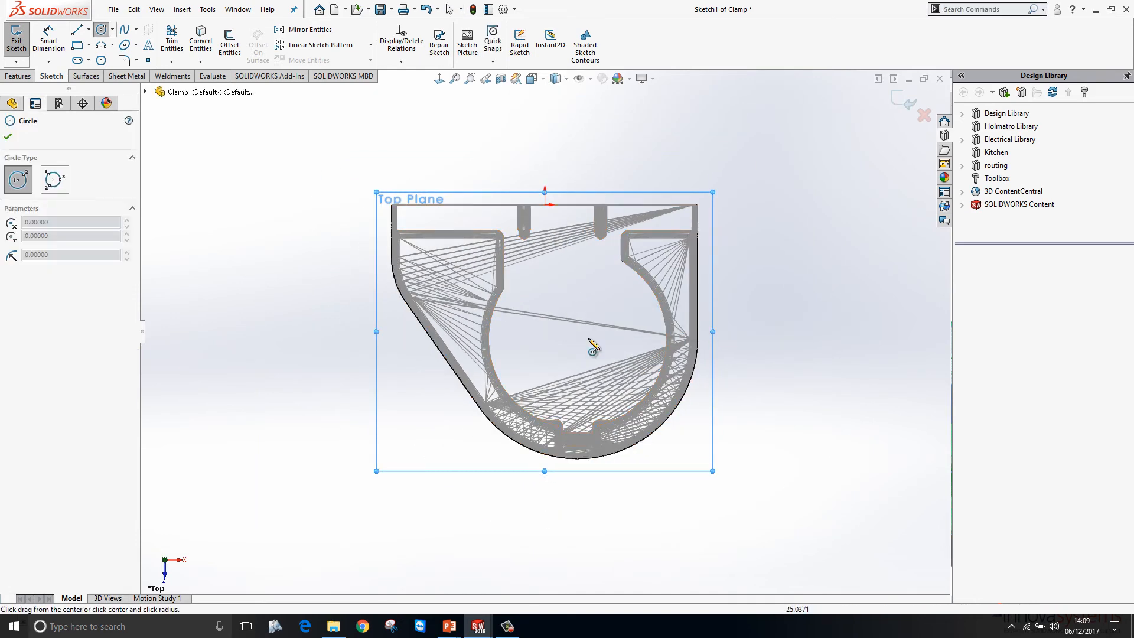
click(54, 179)
click(495, 309)
click(509, 396)
click(664, 344)
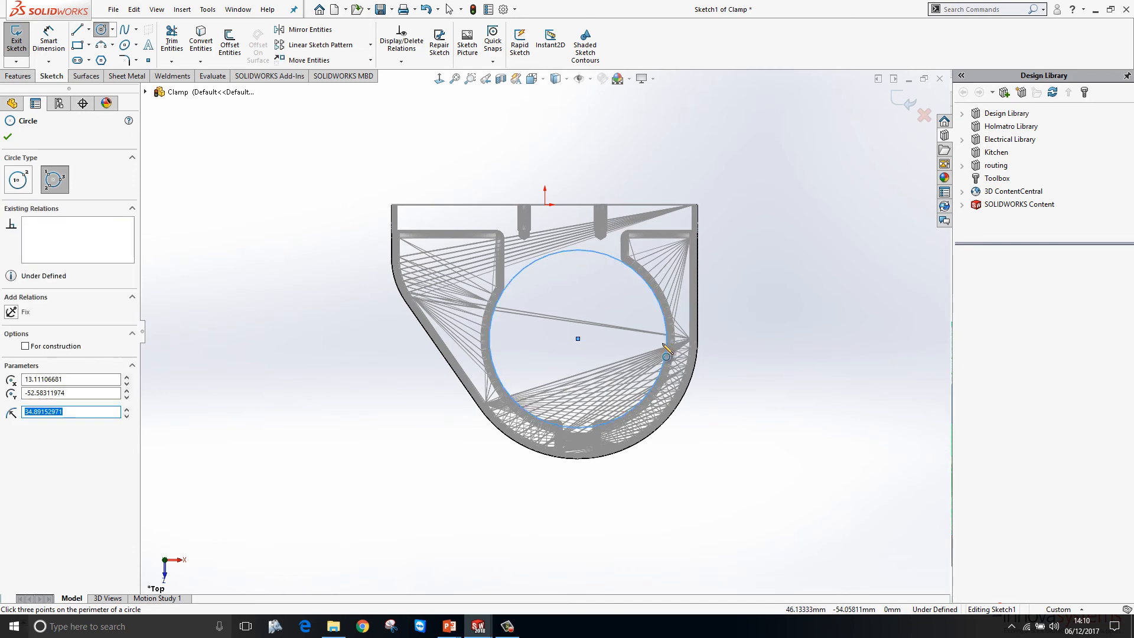
Sketch a smaller concentric circle of about 27.1 mm radius inside the perimeter circle.
key(f)
key(s)
key(s)
click(746, 361)
click(578, 339)
click(615, 397)
Dimension the gap between the two concentric circles as 5 mm.
key(s)
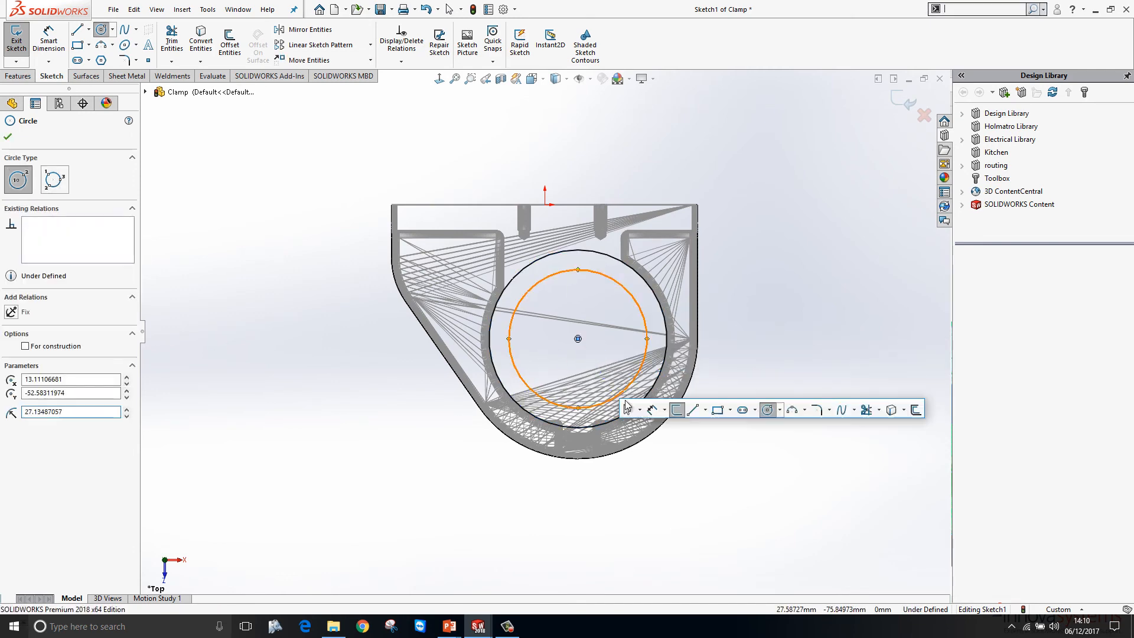
click(653, 409)
click(631, 383)
click(653, 387)
click(716, 389)
text(5)
key(Return)
Sketch a narrow rectangle about 4.9 mm wide from the circles' centre out past the clamp's rounded end, centring its inner edge on that centre.
key(s)
click(693, 377)
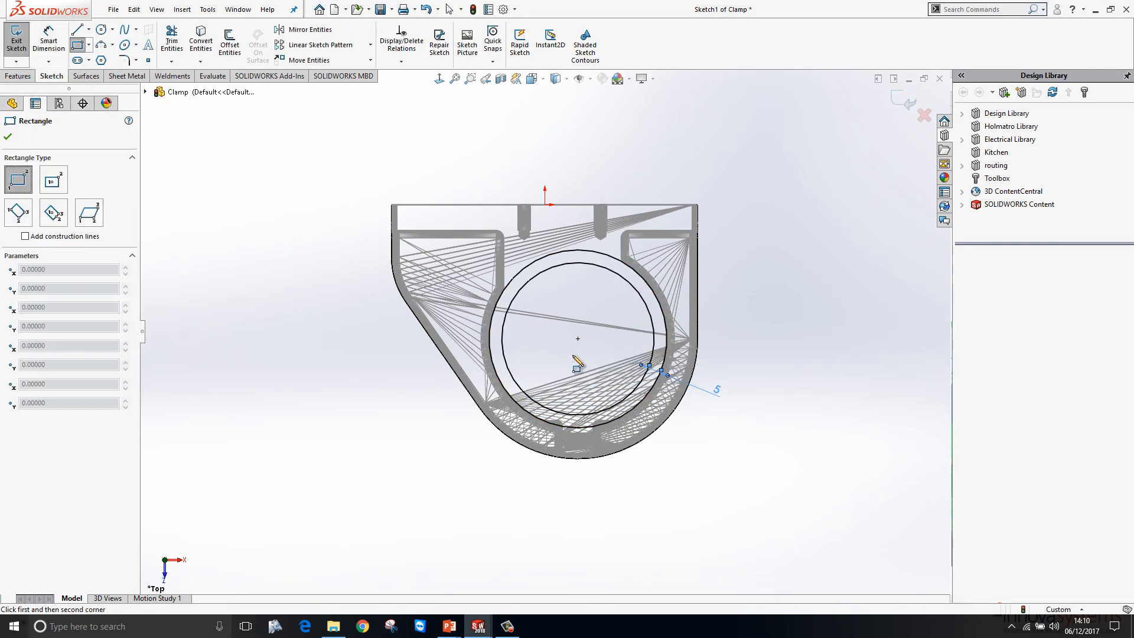
click(572, 352)
click(589, 480)
click(585, 357)
ctrl+click(579, 343)
Dimension the rectangle's width as 2 mm and exit the sketch in isometric view.
key(s)
click(663, 425)
click(579, 497)
click(577, 513)
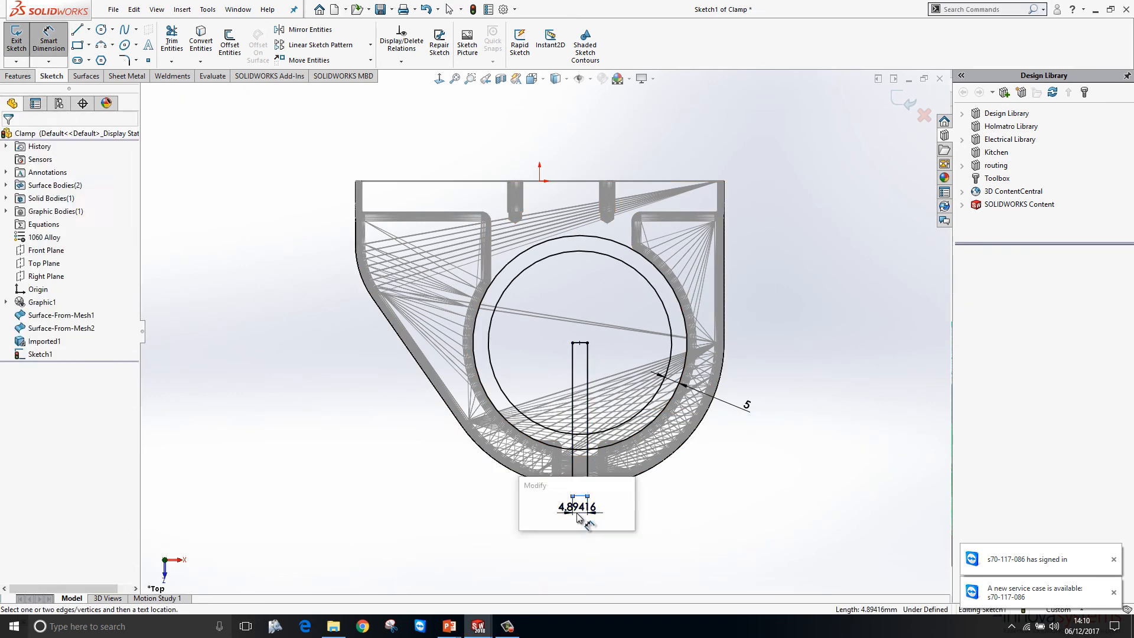
text(2)
key(Return)
key(ctrl+7)
key(s)
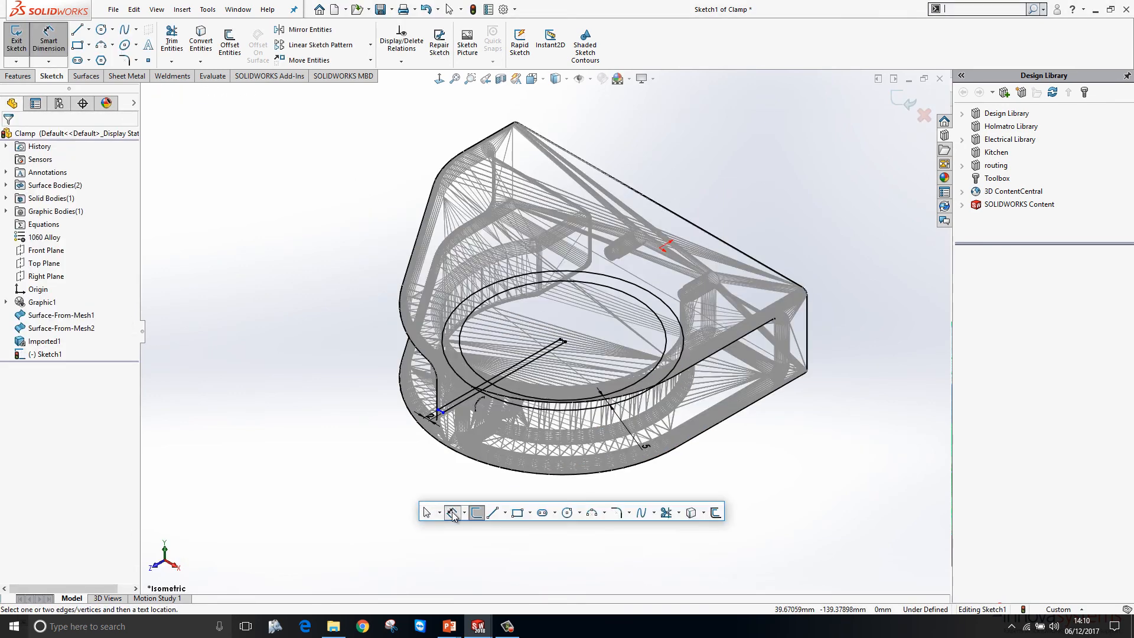
click(477, 512)
Set up a Mid Plane boss extrude of the sketch with a depth of 121 mm, showing the model in Shaded style.
key(s)
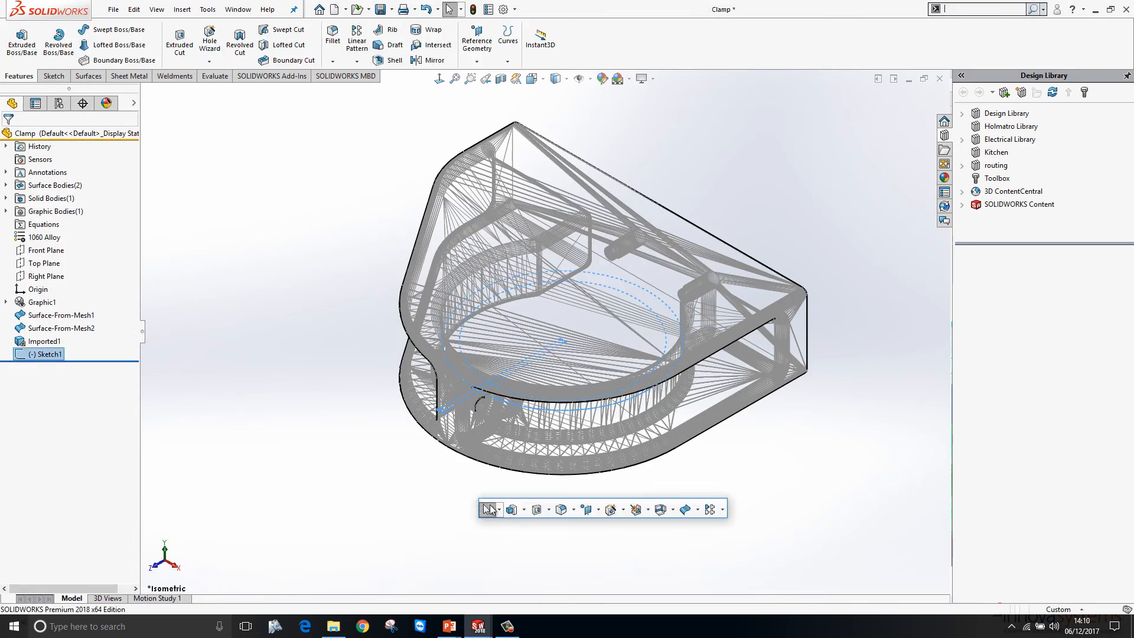
click(513, 509)
click(562, 80)
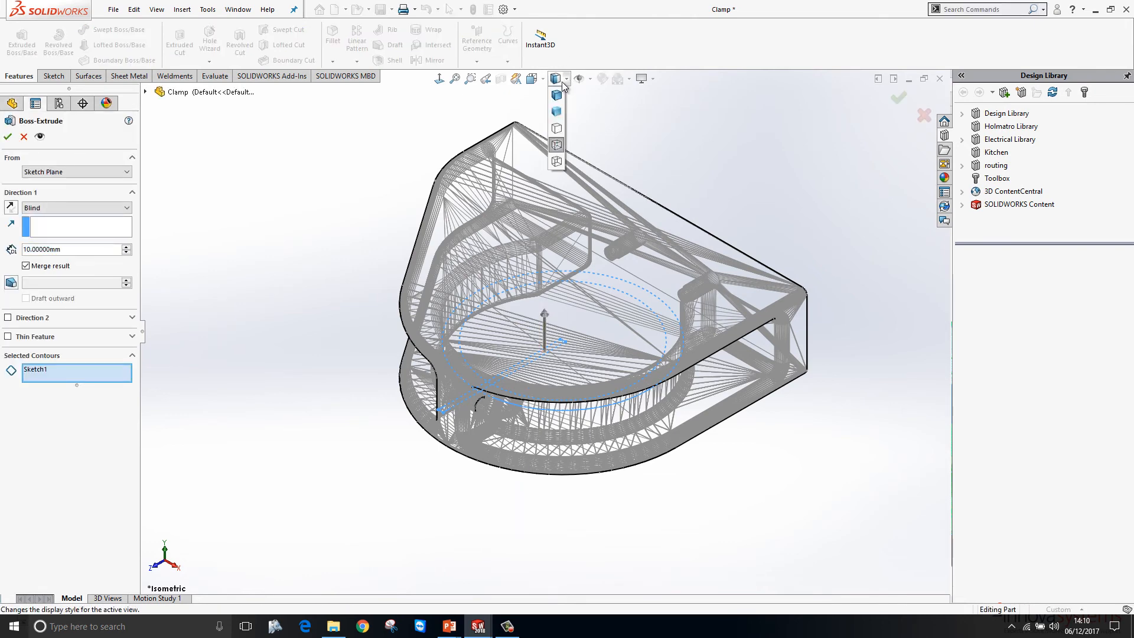
click(557, 111)
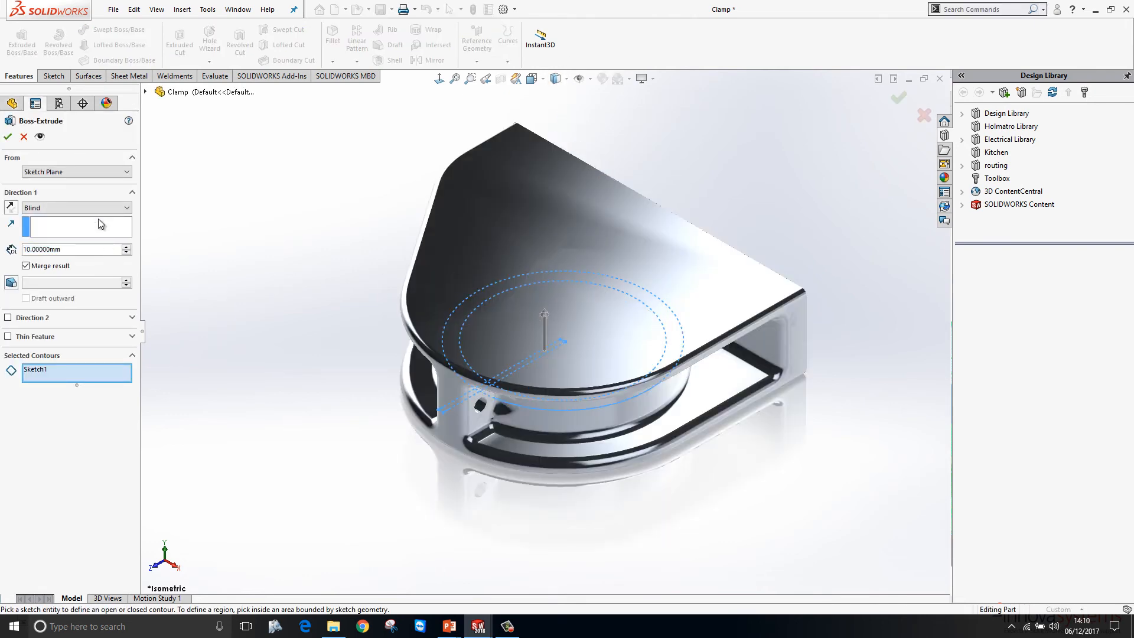
click(77, 207)
click(53, 269)
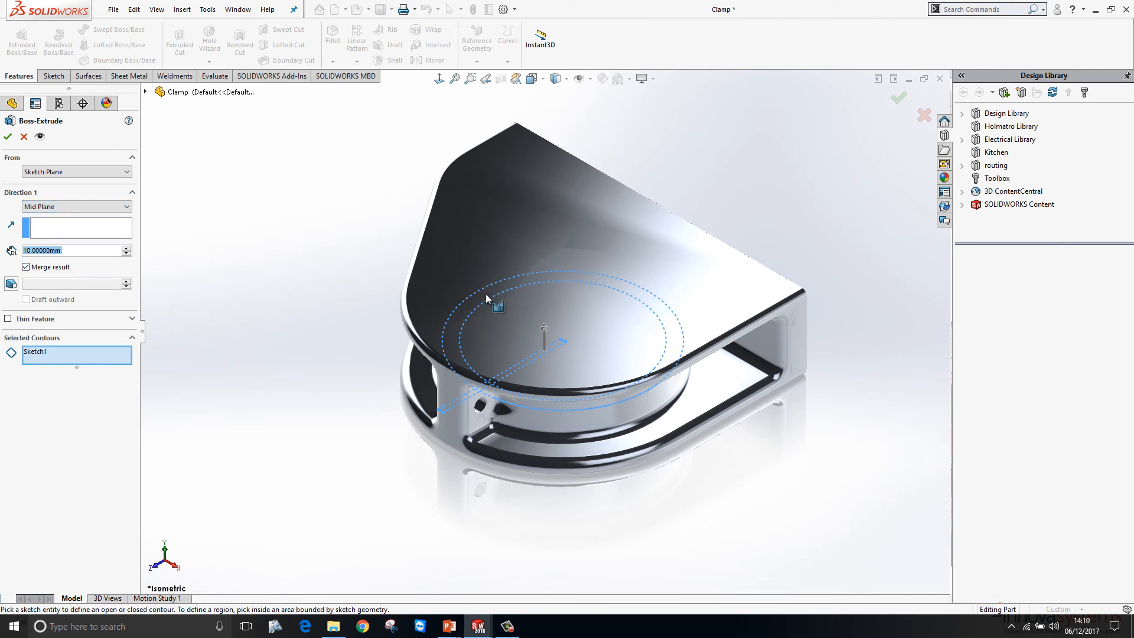
drag(545, 328, 553, 270)
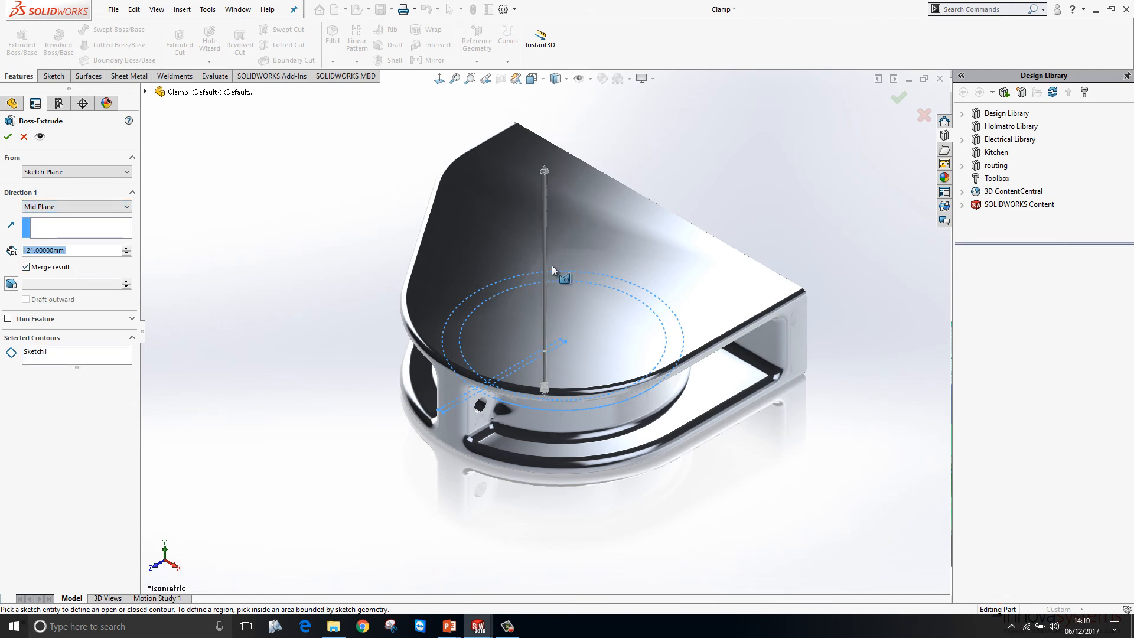
Extrude the inner circle and the narrow rectangle contours as a separate body, with Merge result off.
click(527, 406)
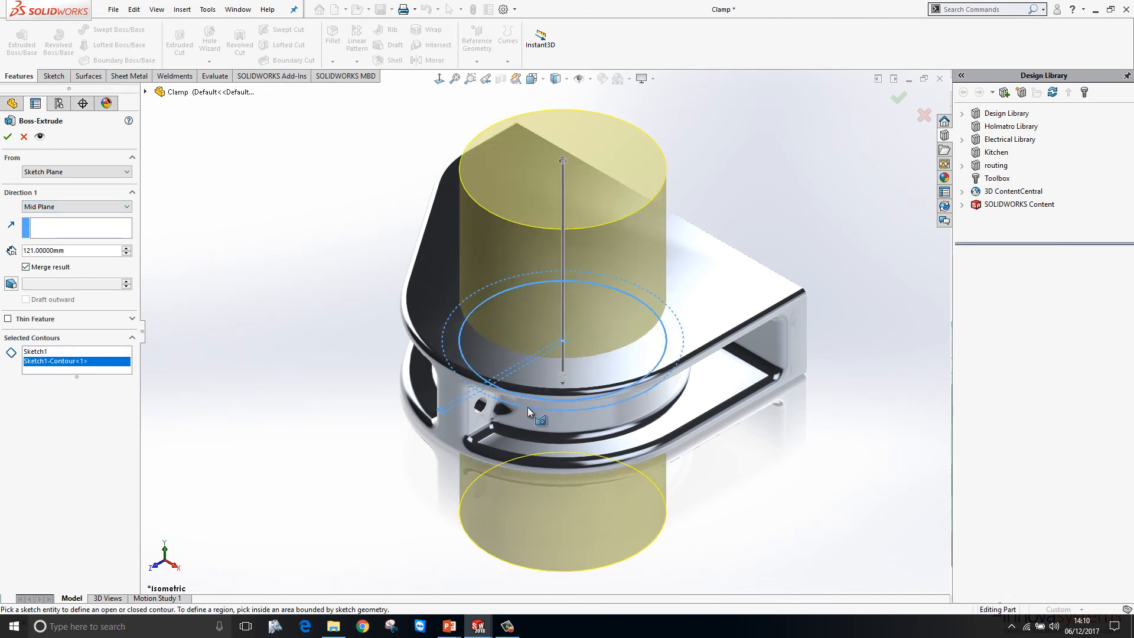
click(476, 390)
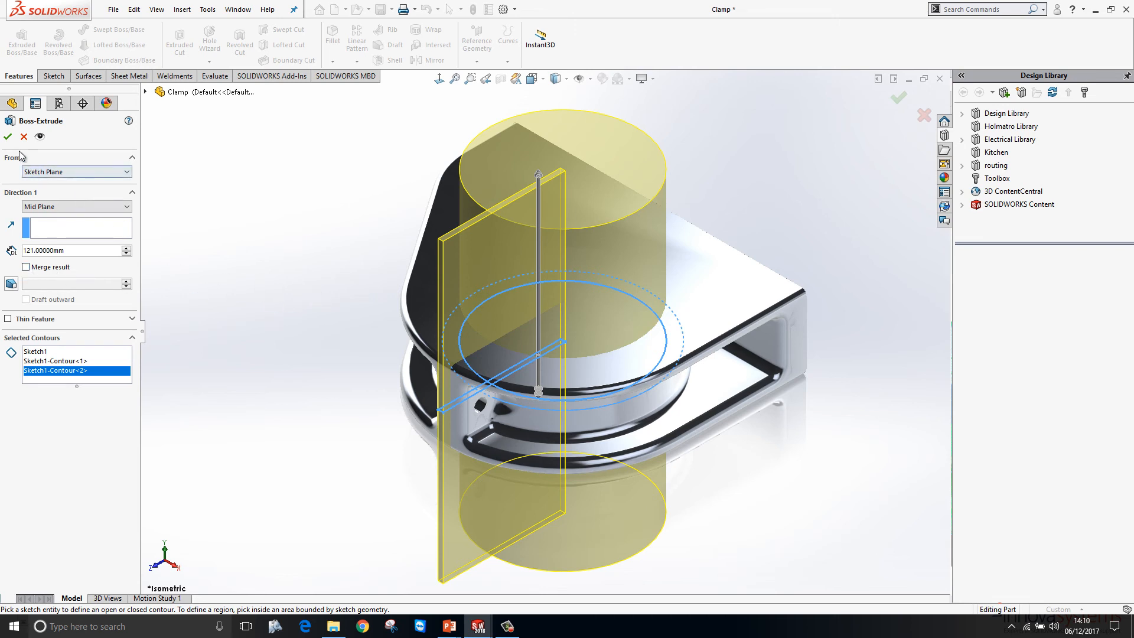
click(7, 136)
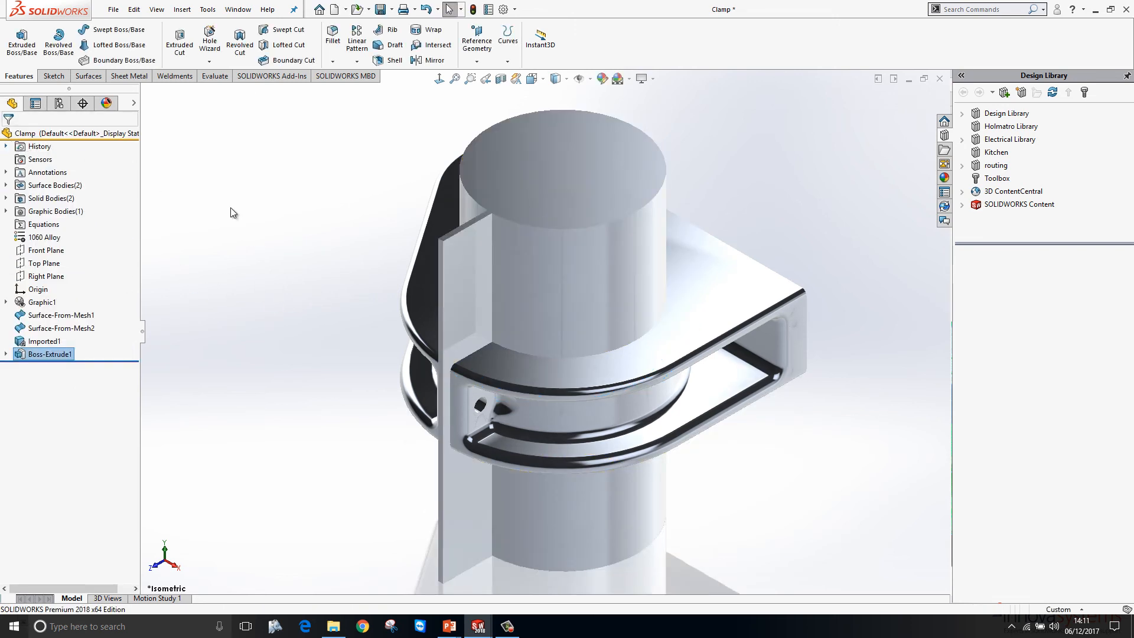
Convert the extruded cylinder-and-slot body to a mesh body without keeping the original body.
click(6, 198)
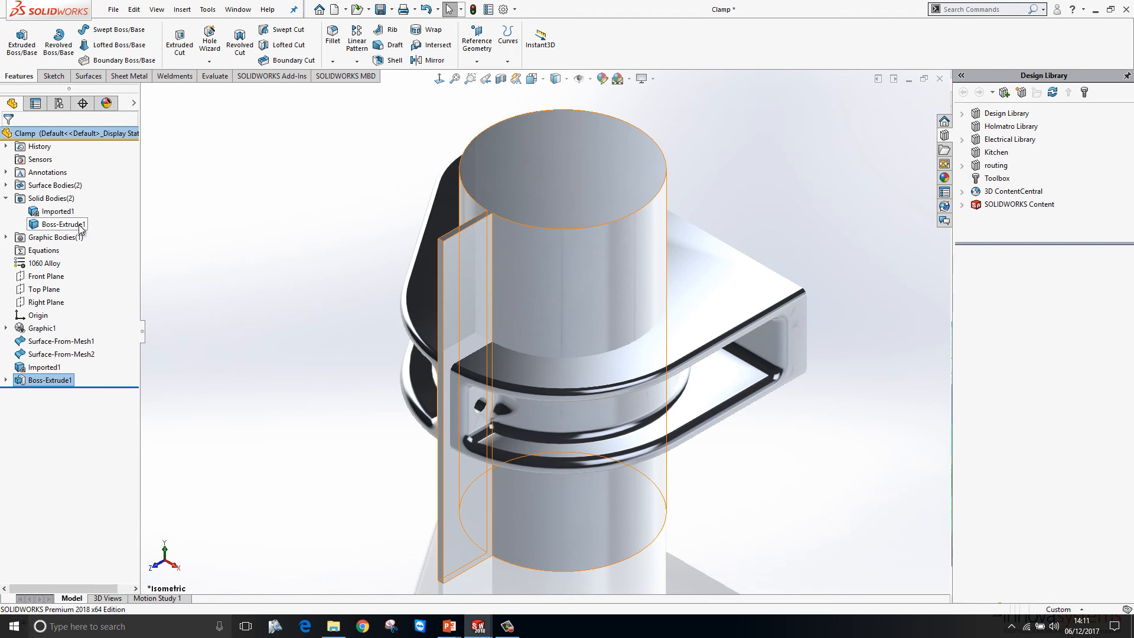
click(87, 76)
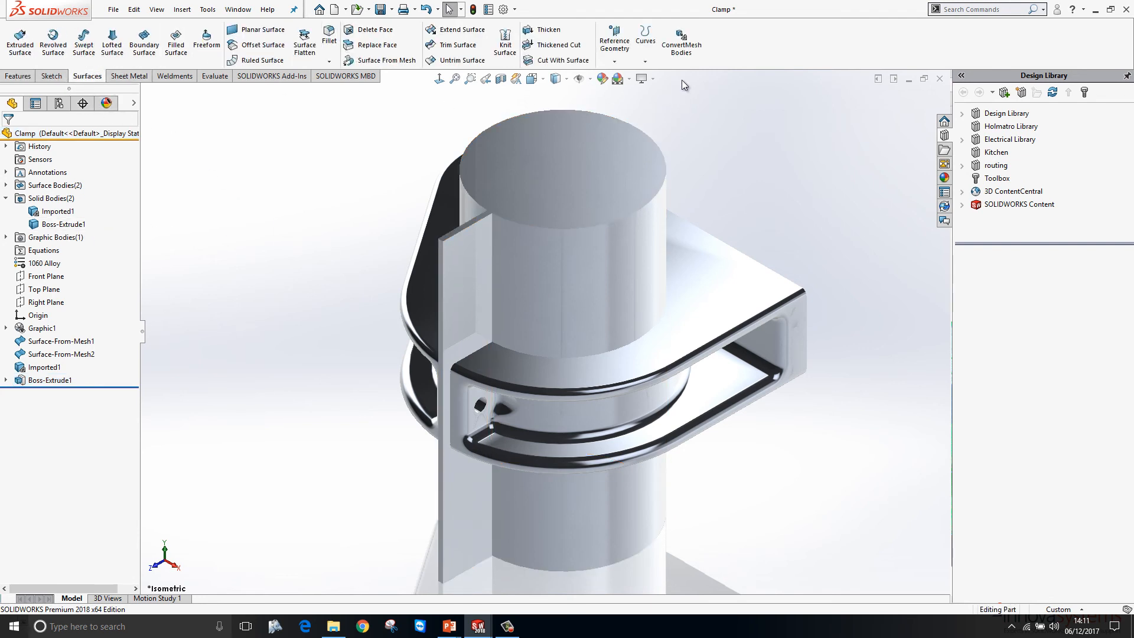
click(679, 58)
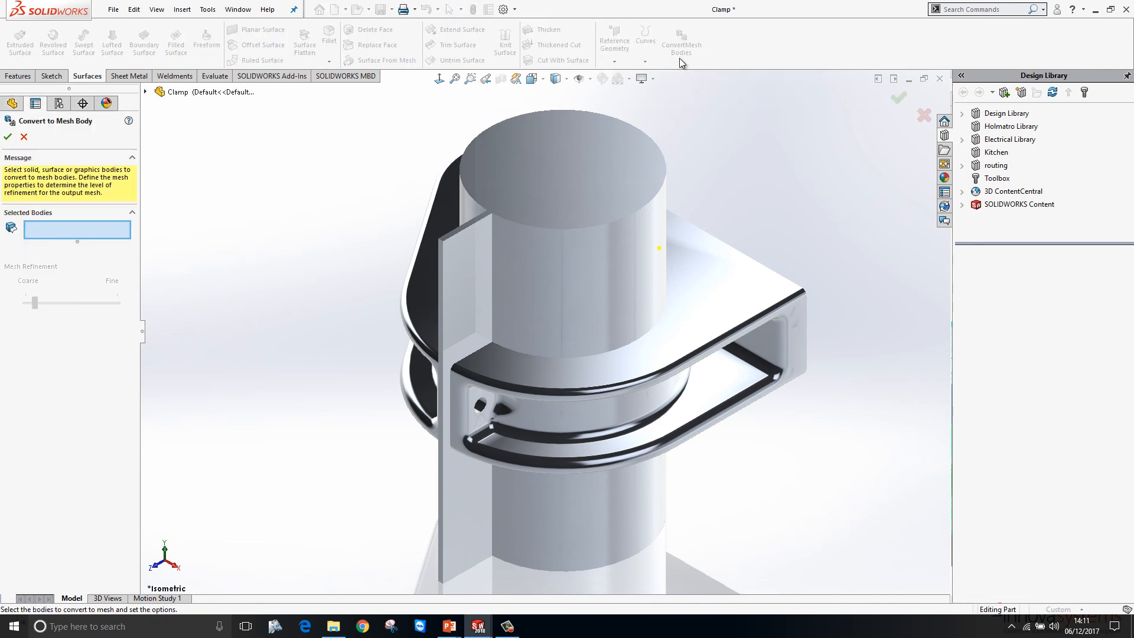
click(592, 245)
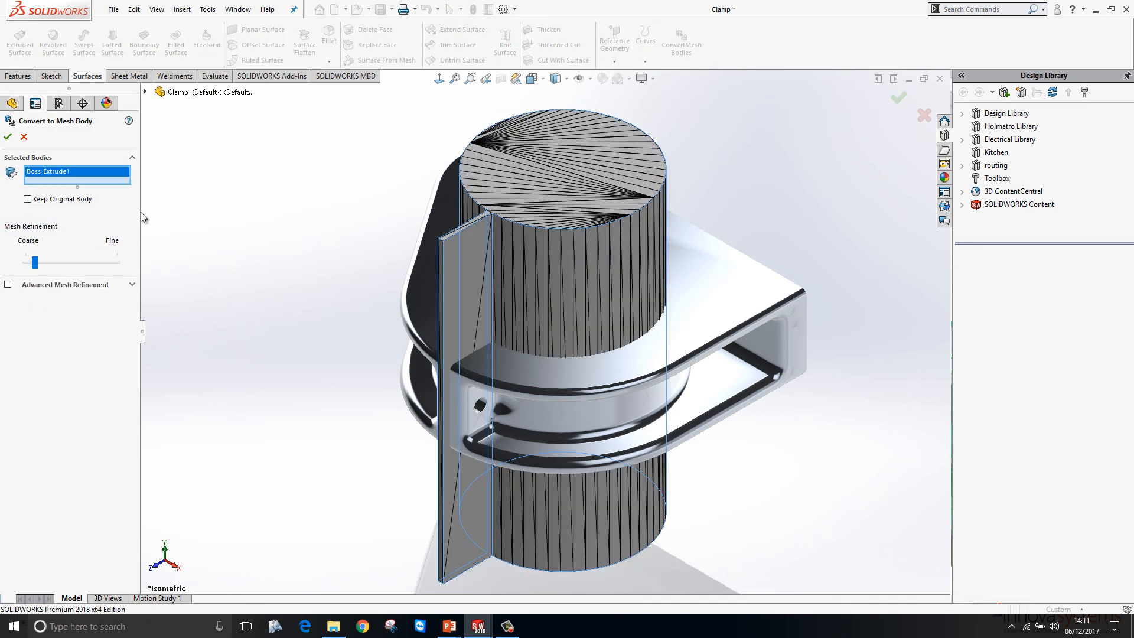
click(8, 136)
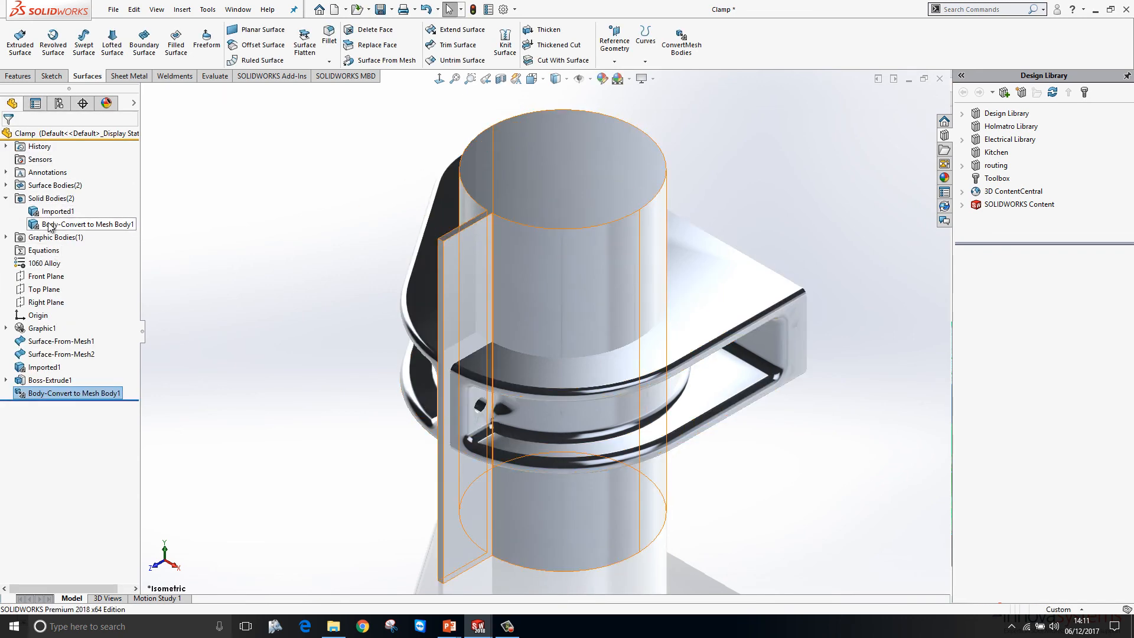
Combine the two mesh bodies with Subtract, removing the converted extrusion from the imported clamp body.
click(50, 225)
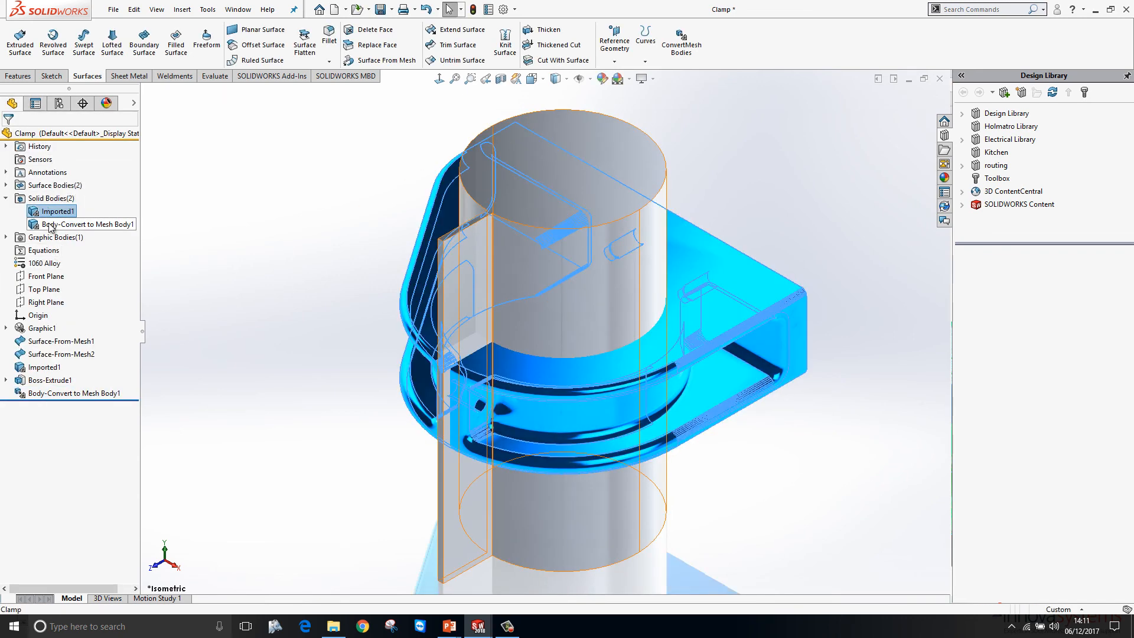
right_click(50, 227)
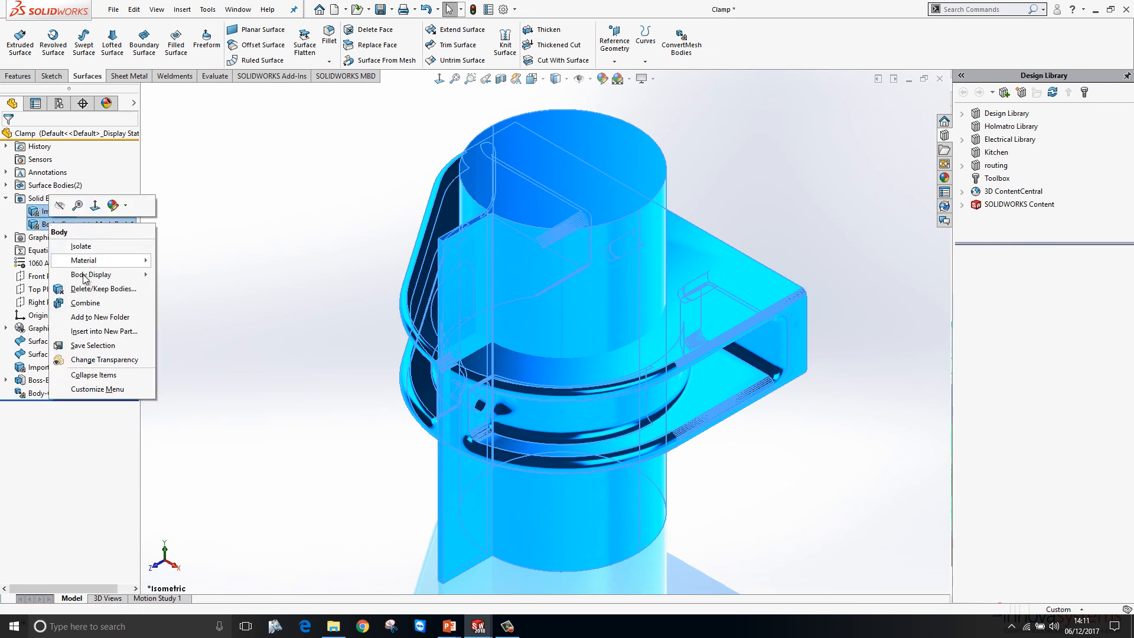
click(82, 303)
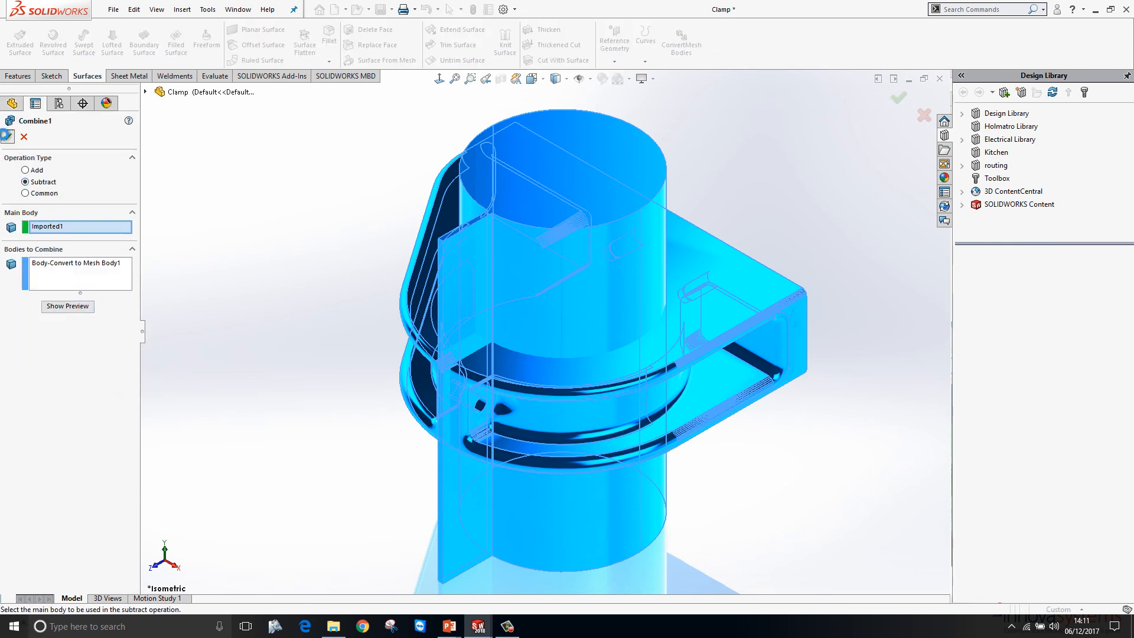
click(8, 137)
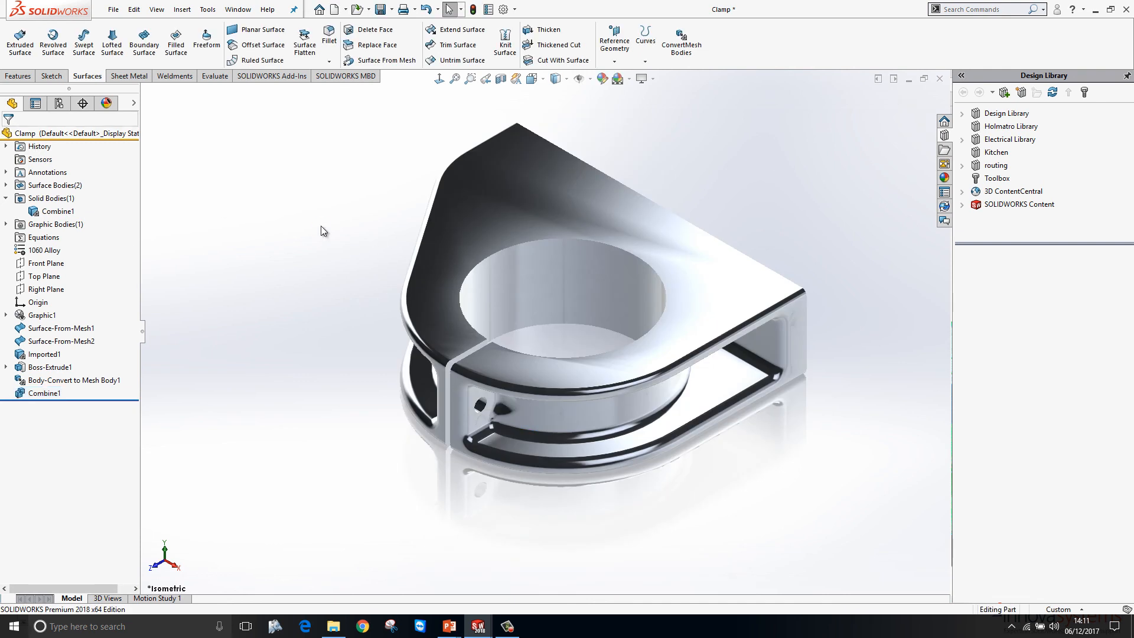